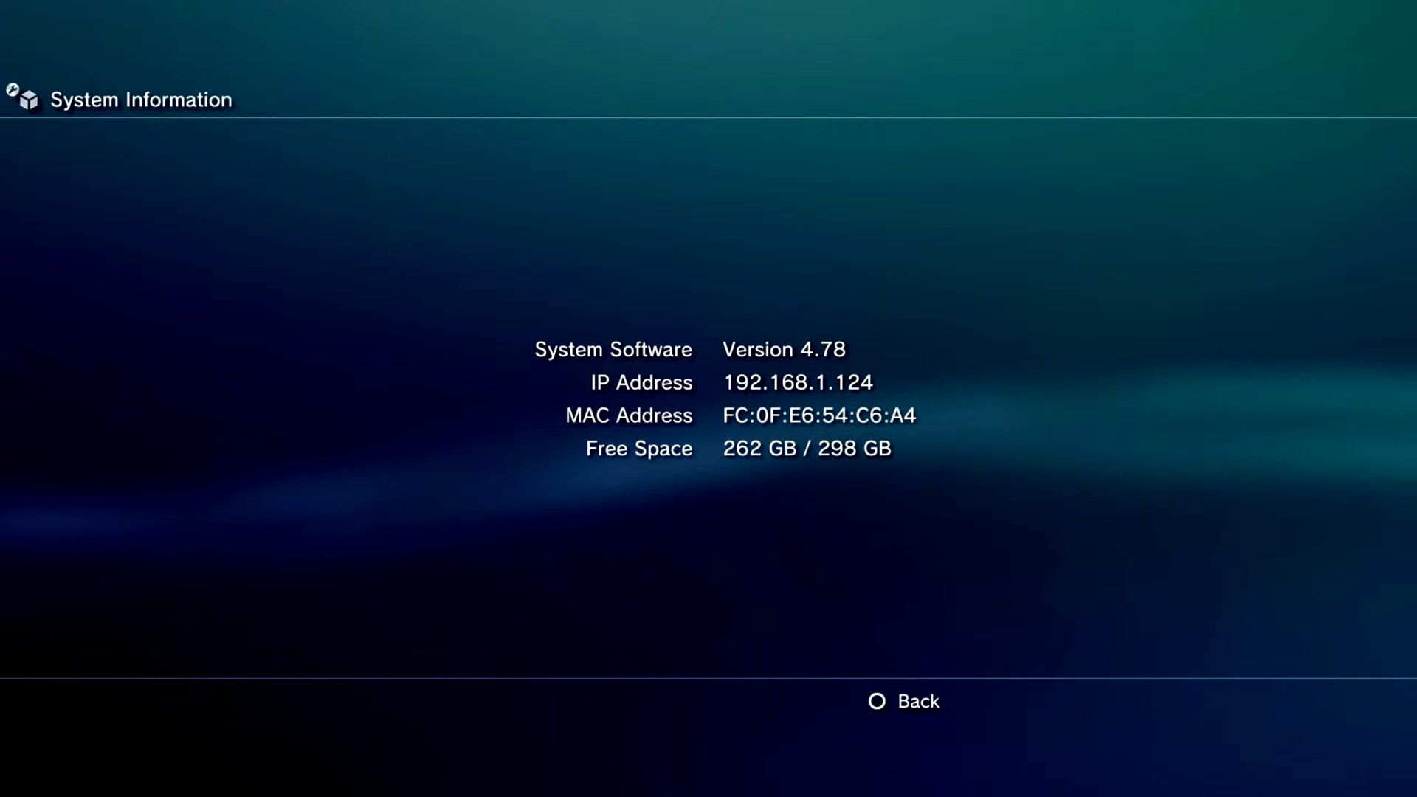
Step: Switch to the Windows desktop and examine the full names of the REBUG PUP file and the multiMAN package
key(Escape)
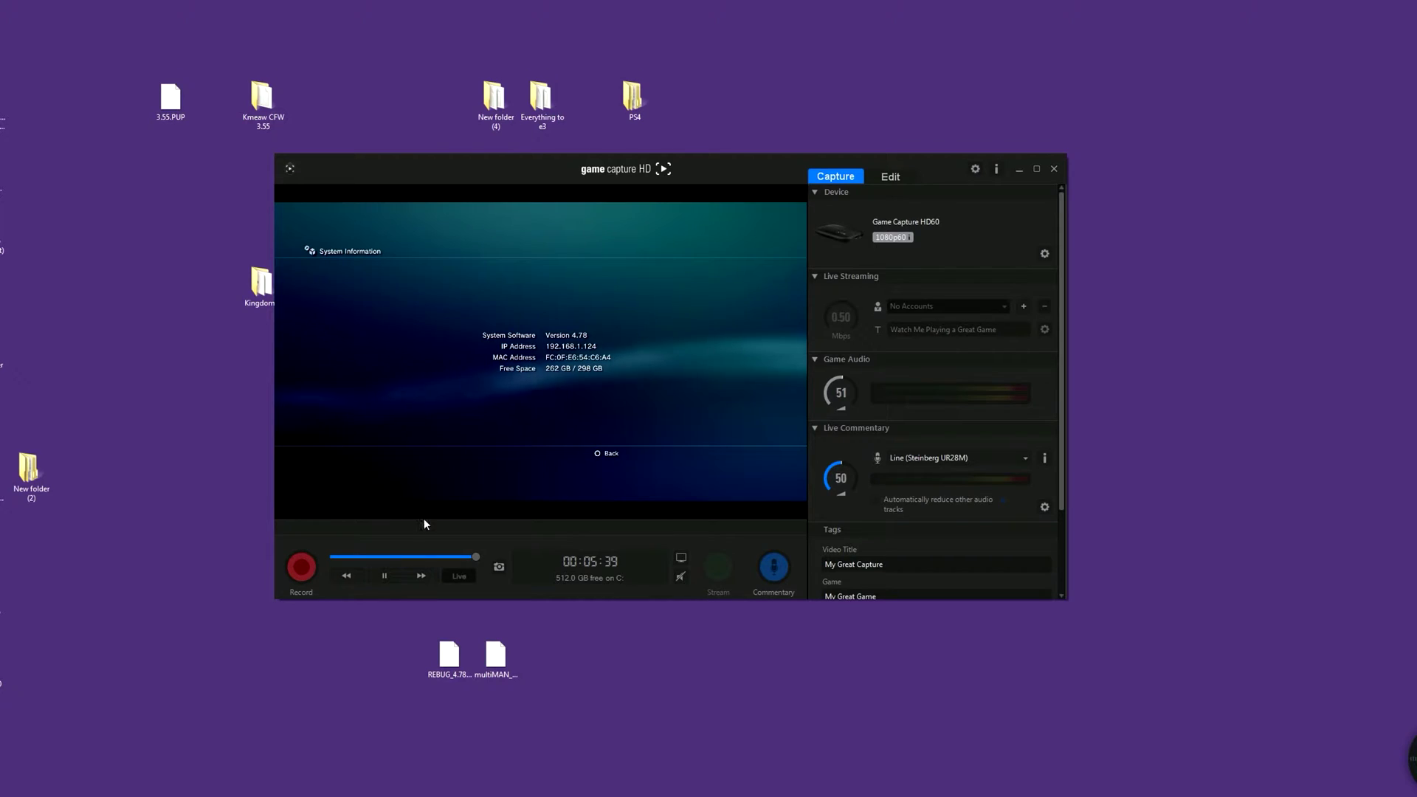
drag(553, 691, 411, 653)
click(415, 629)
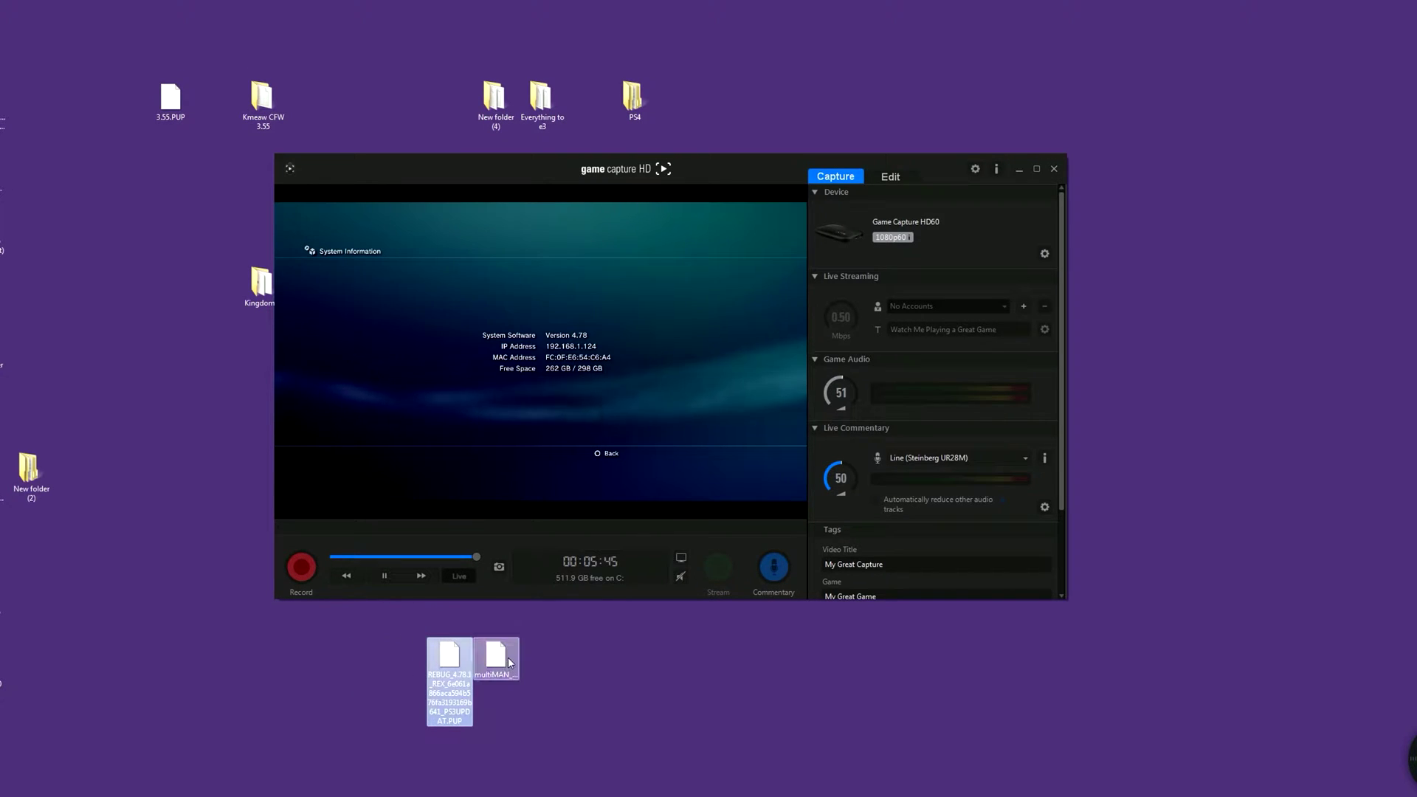
drag(510, 662, 509, 661)
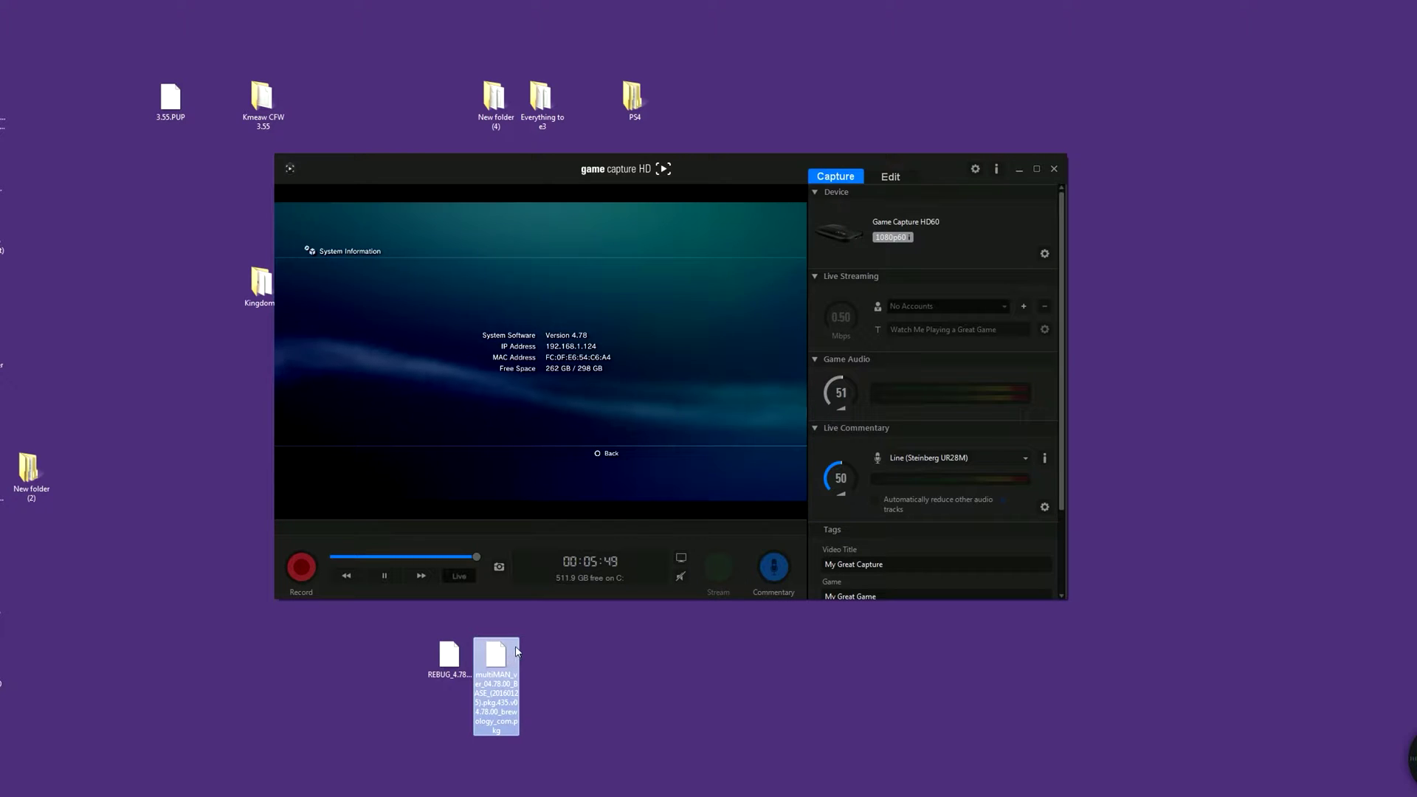
click(548, 659)
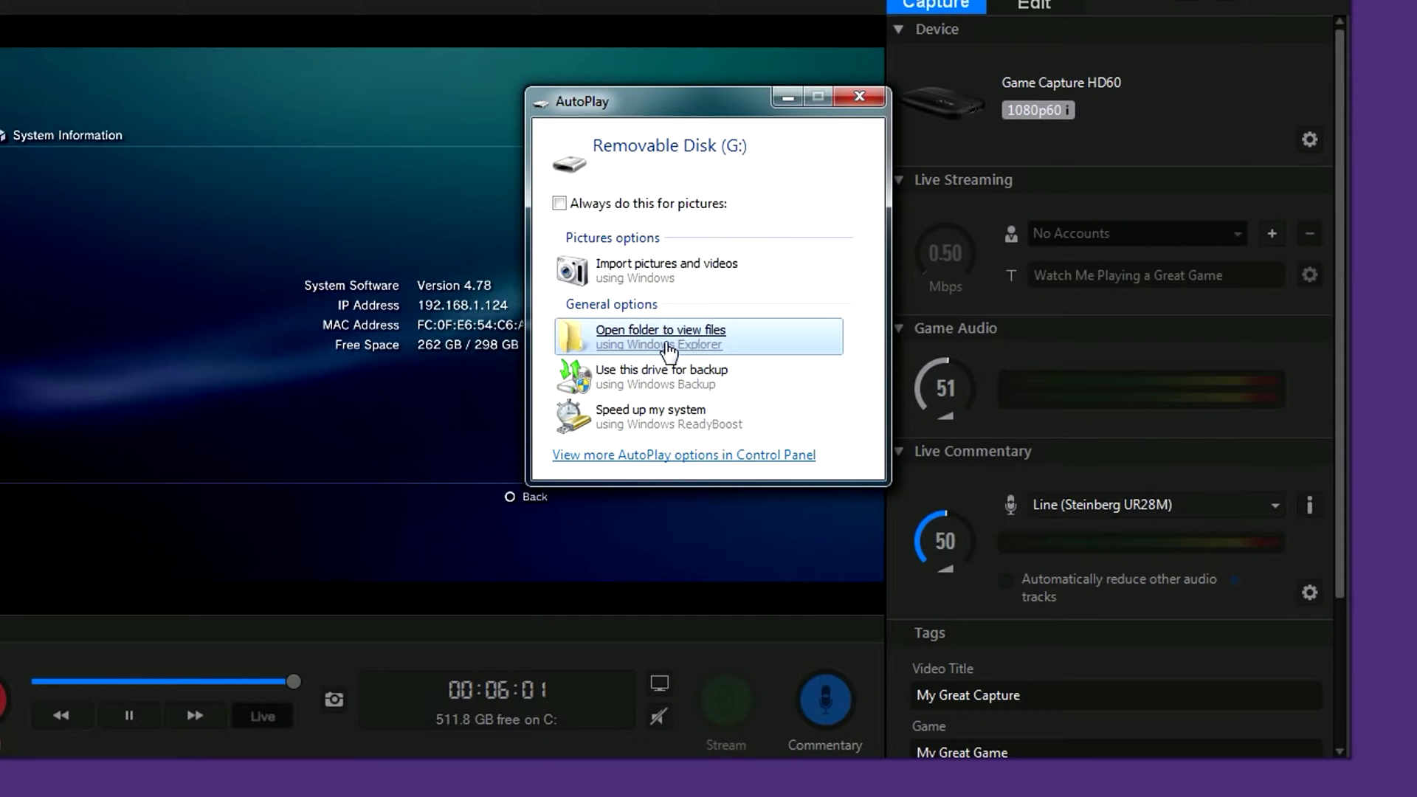
Step: Open Removable Disk (G:) to view its files and browse to the UPDATE folder inside PS3
click(638, 338)
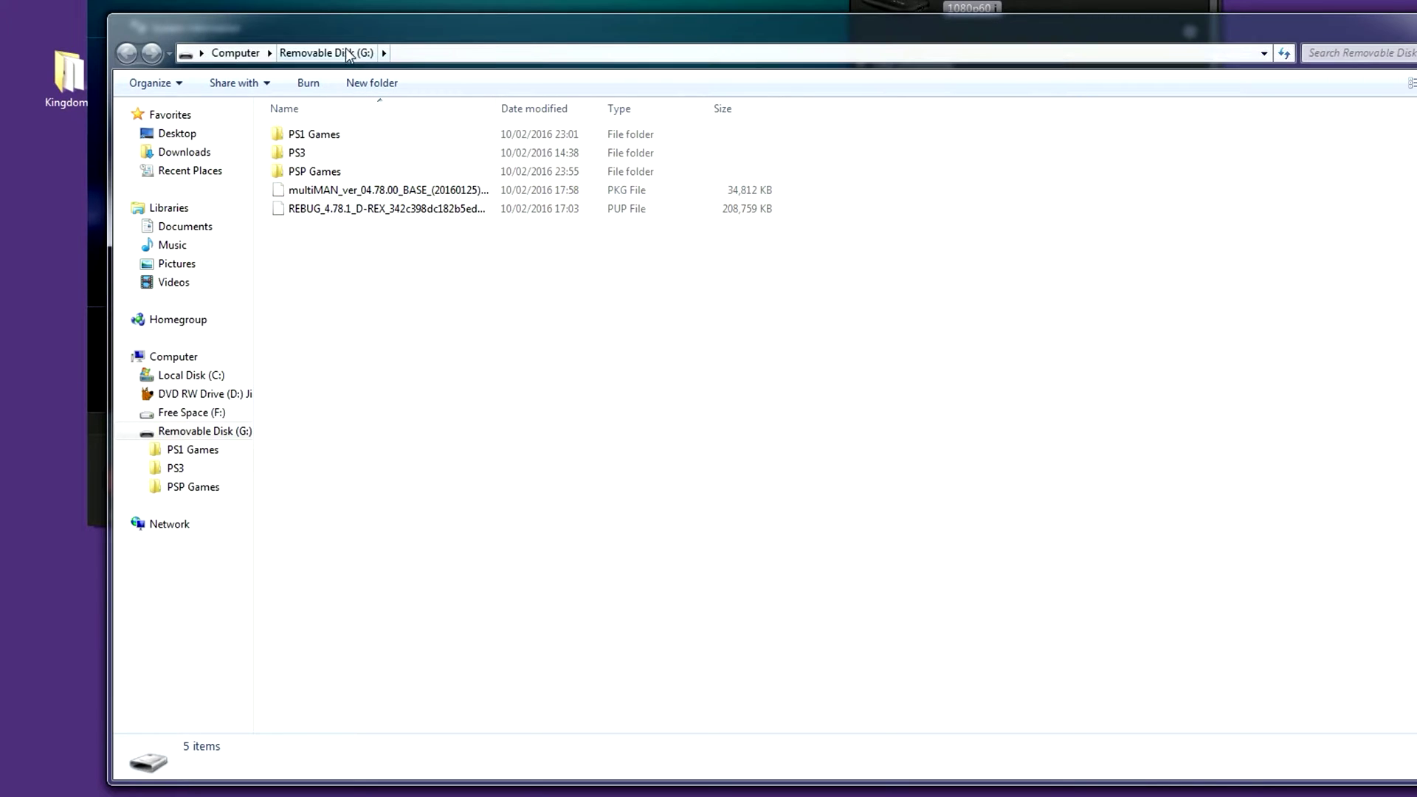
drag(364, 30, 421, 48)
drag(372, 297, 462, 296)
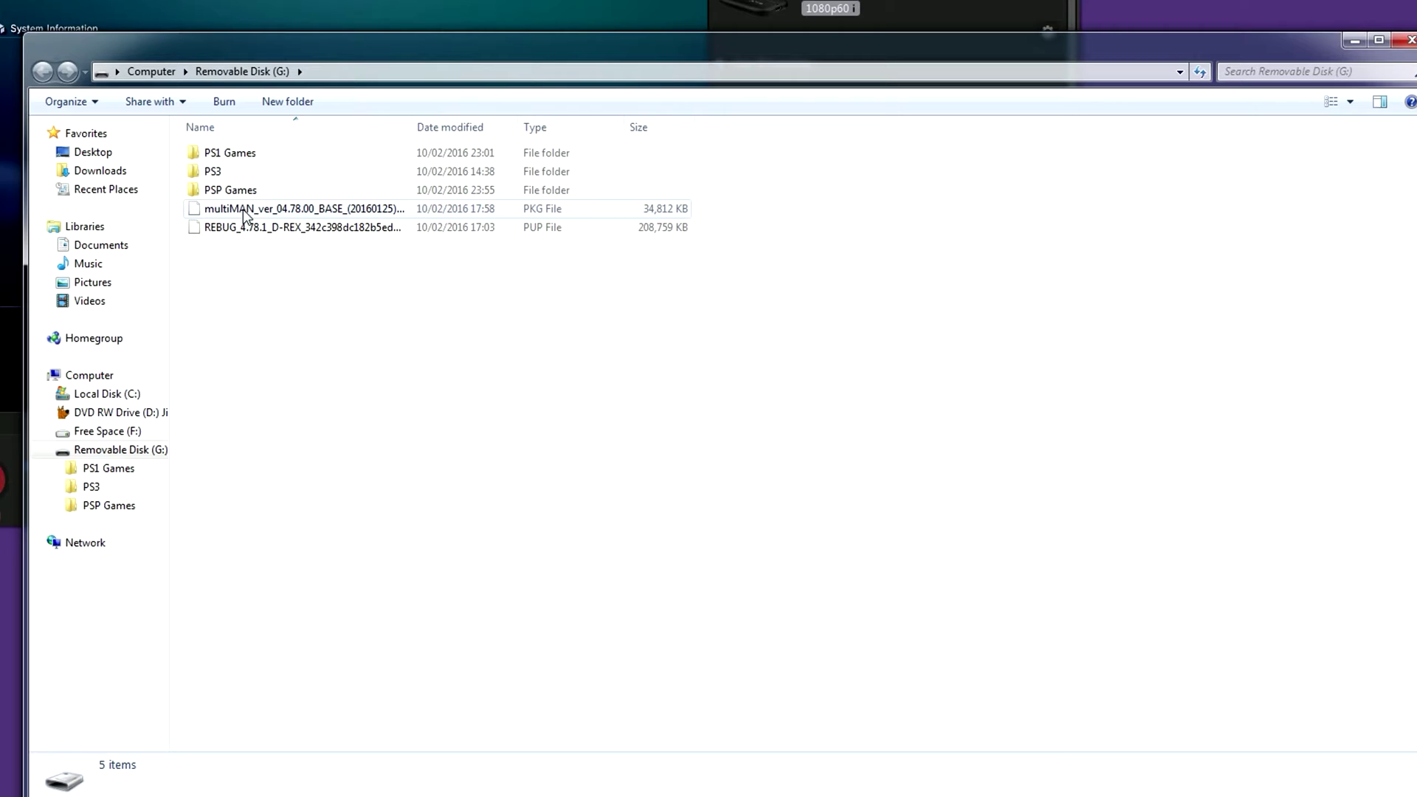
click(222, 170)
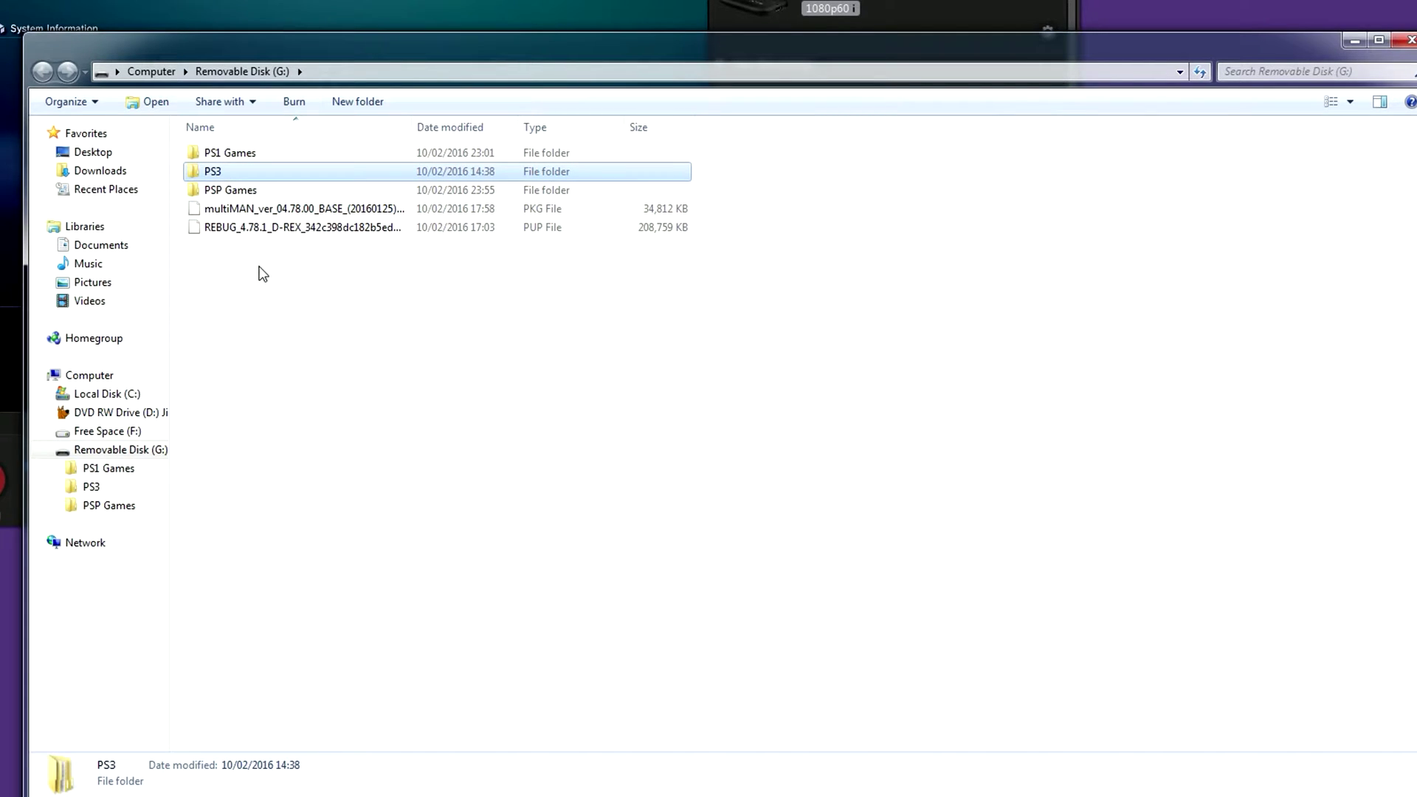
double_click(220, 171)
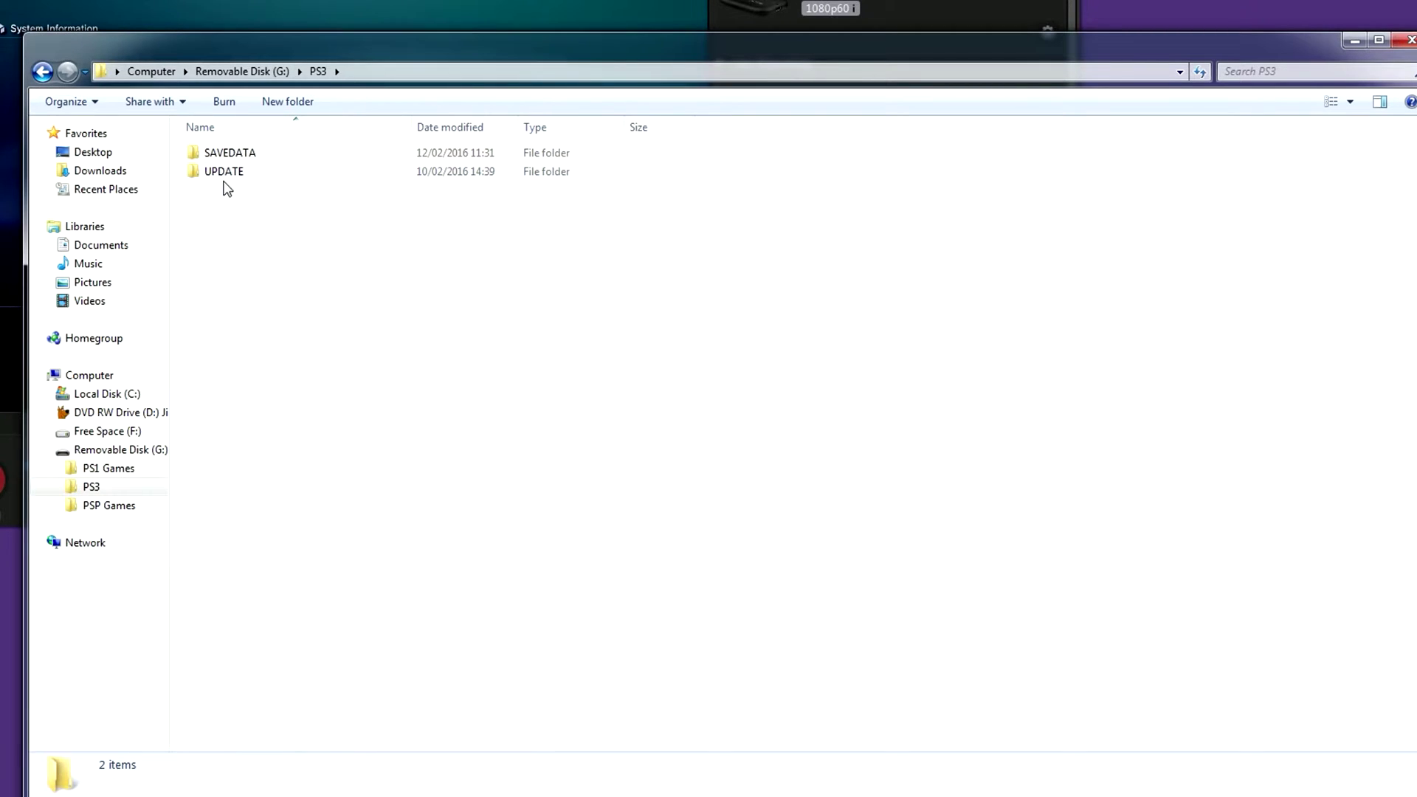
click(196, 176)
double_click(224, 173)
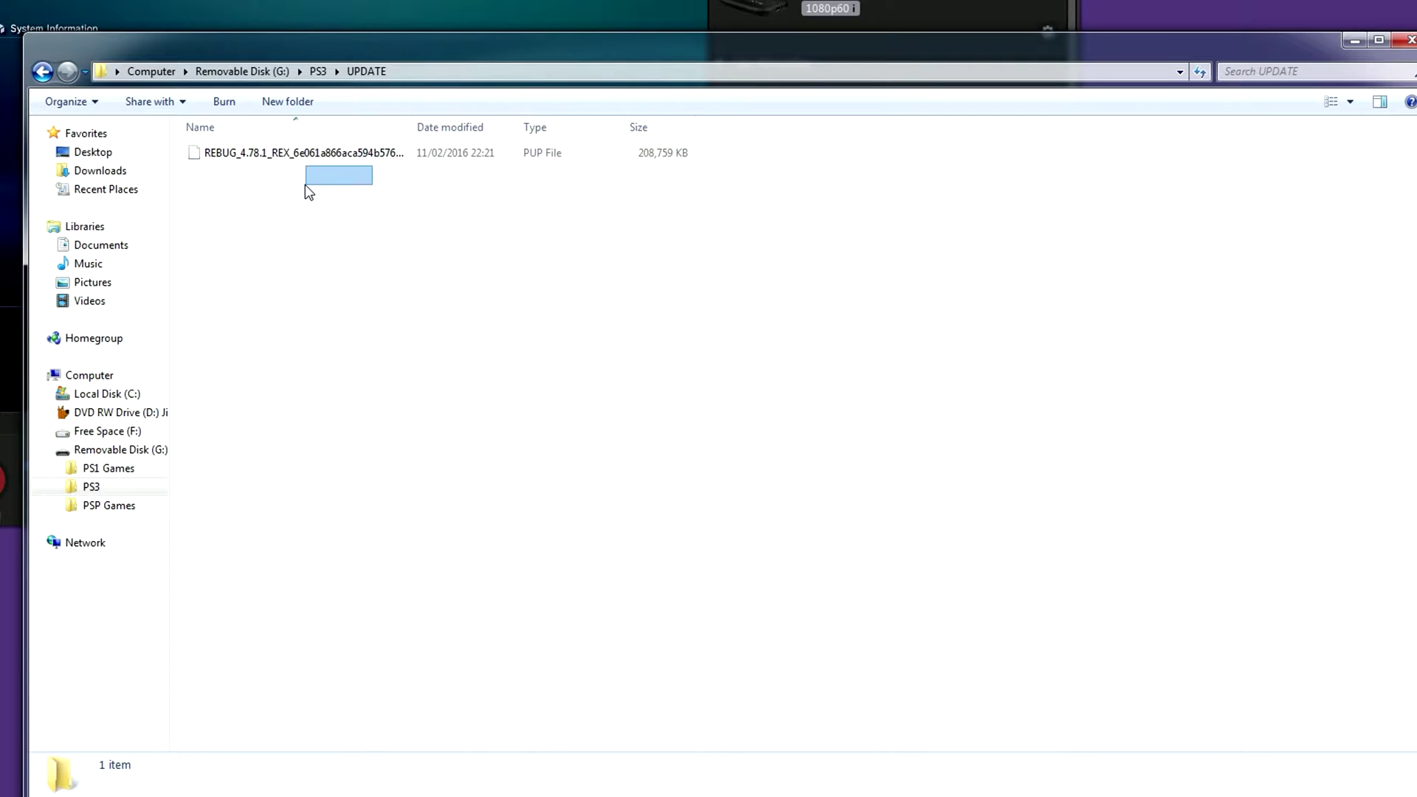
Step: Compare the REBUG PUP file in the UPDATE folder with the REBUG file on the desktop
drag(304, 185, 194, 151)
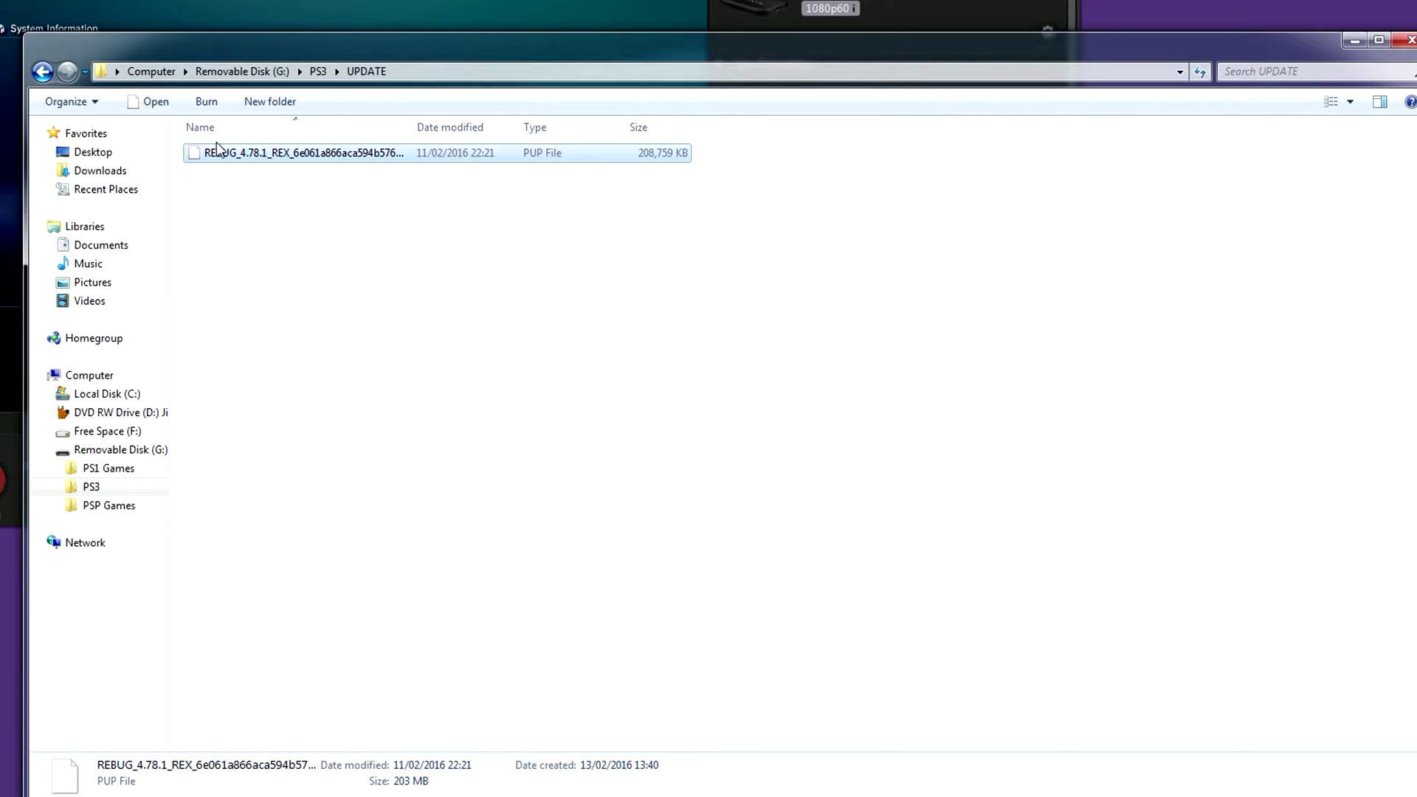
drag(236, 48, 401, 139)
drag(104, 758, 0, 723)
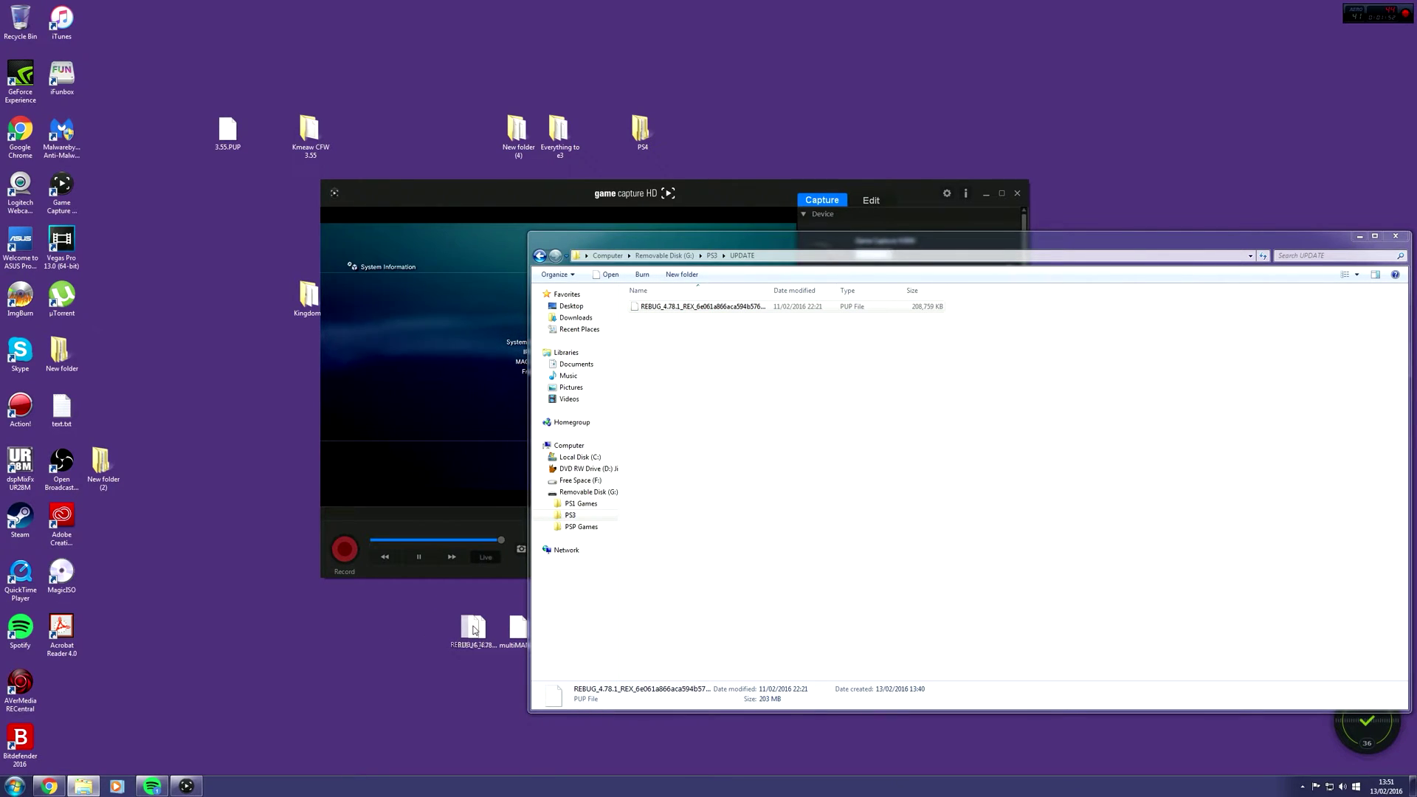
mouse_move(475, 629)
mouse_down()
mouse_move(340, 609)
mouse_move(482, 630)
mouse_up()
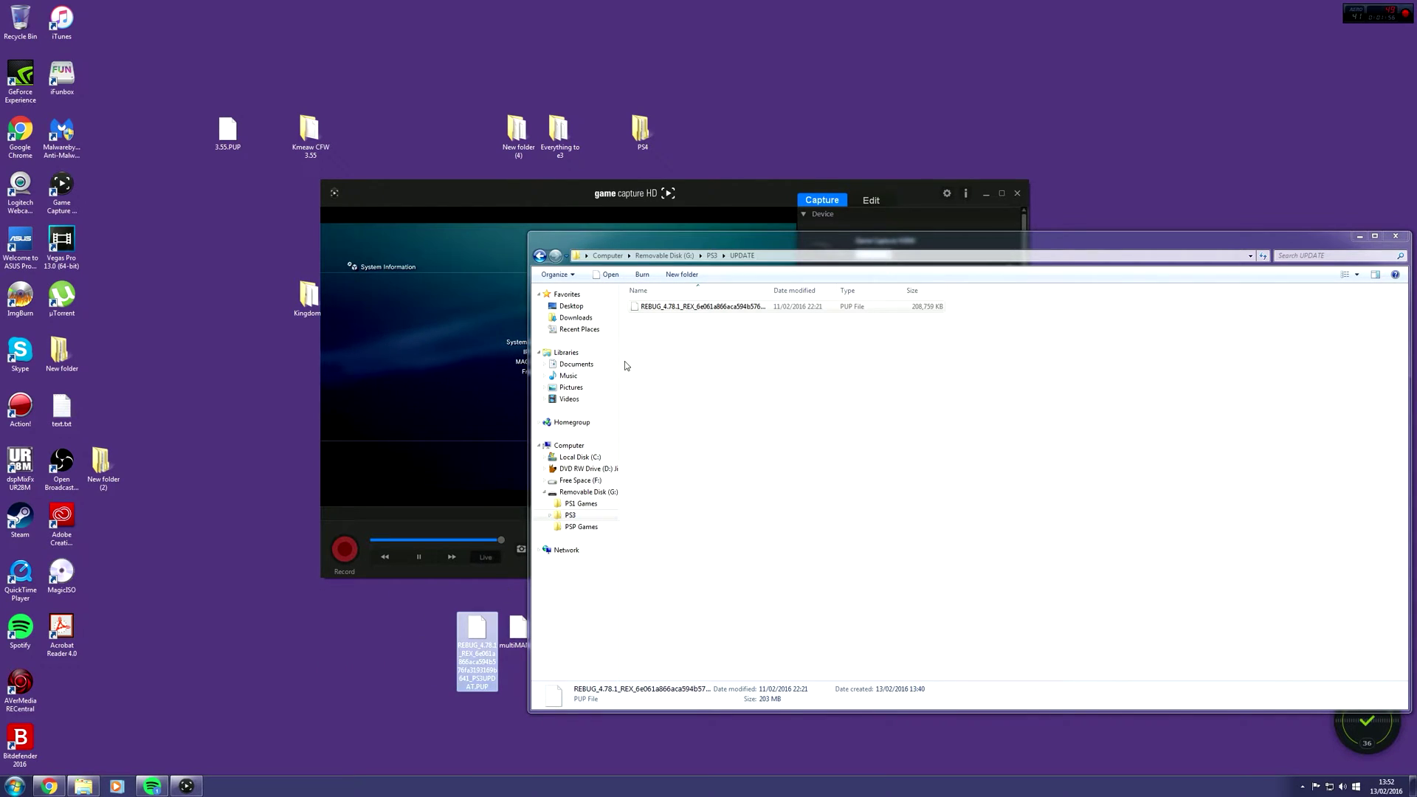
drag(694, 249, 546, 265)
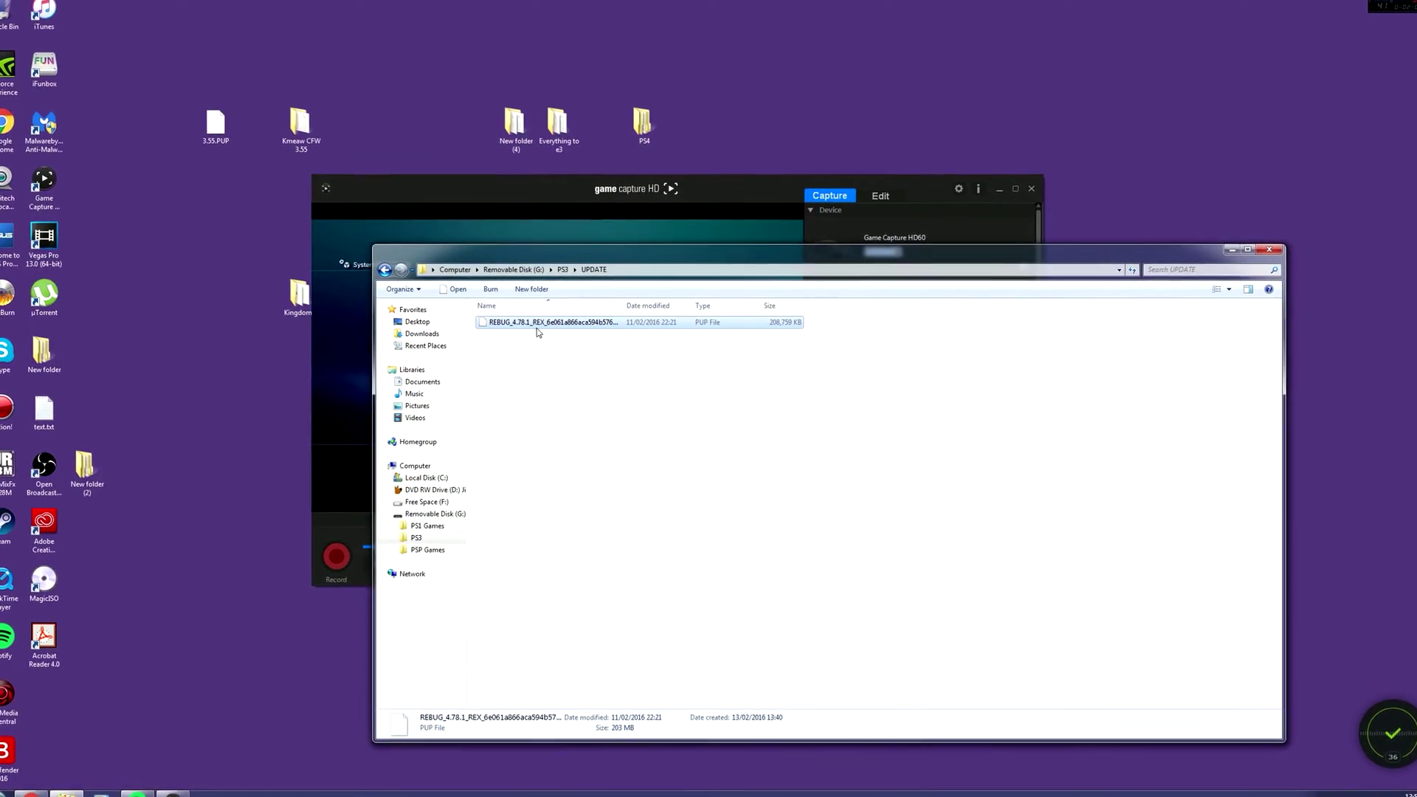
Step: Rename the REBUG PUP file in the UPDATE folder as PS3UPDAT.PUP
right_click(519, 329)
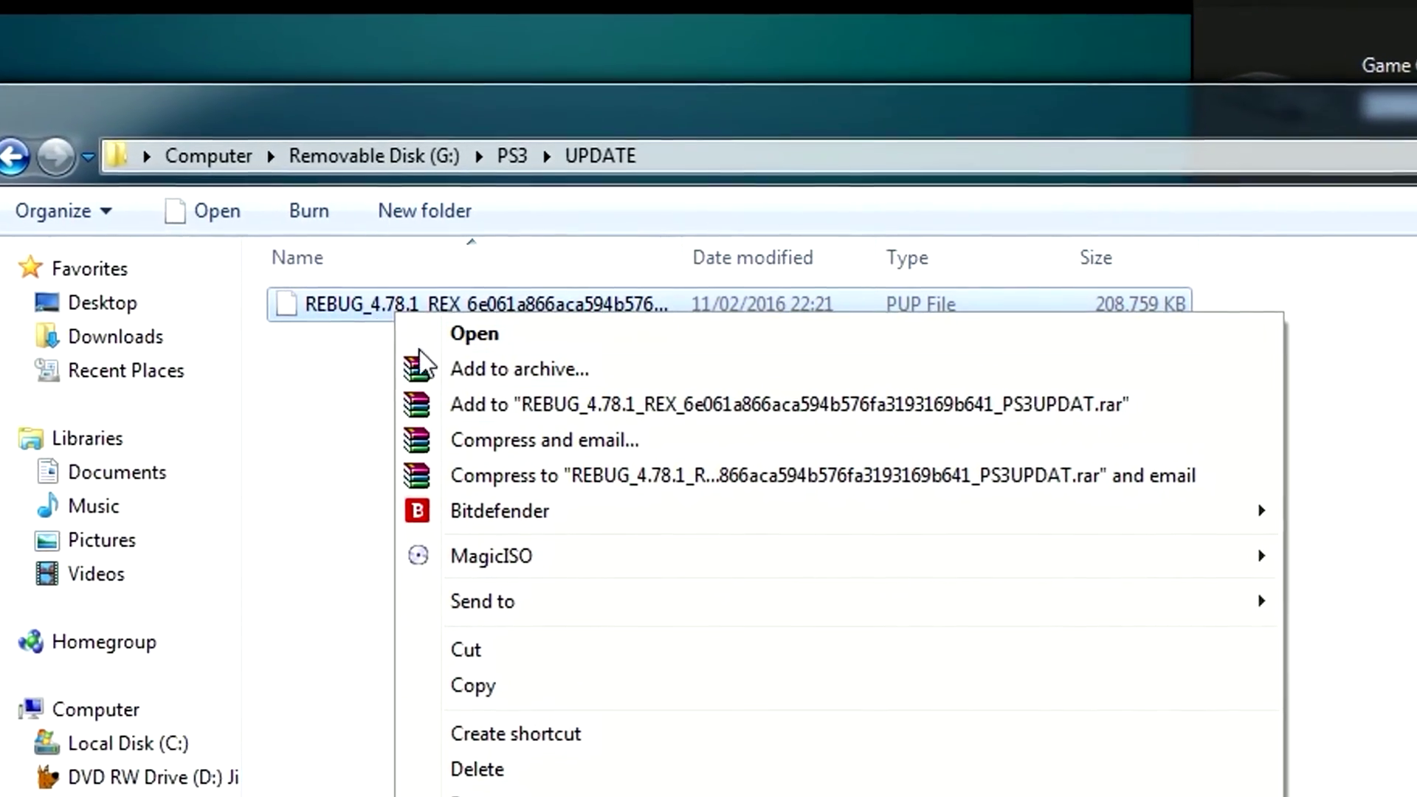
key(m)
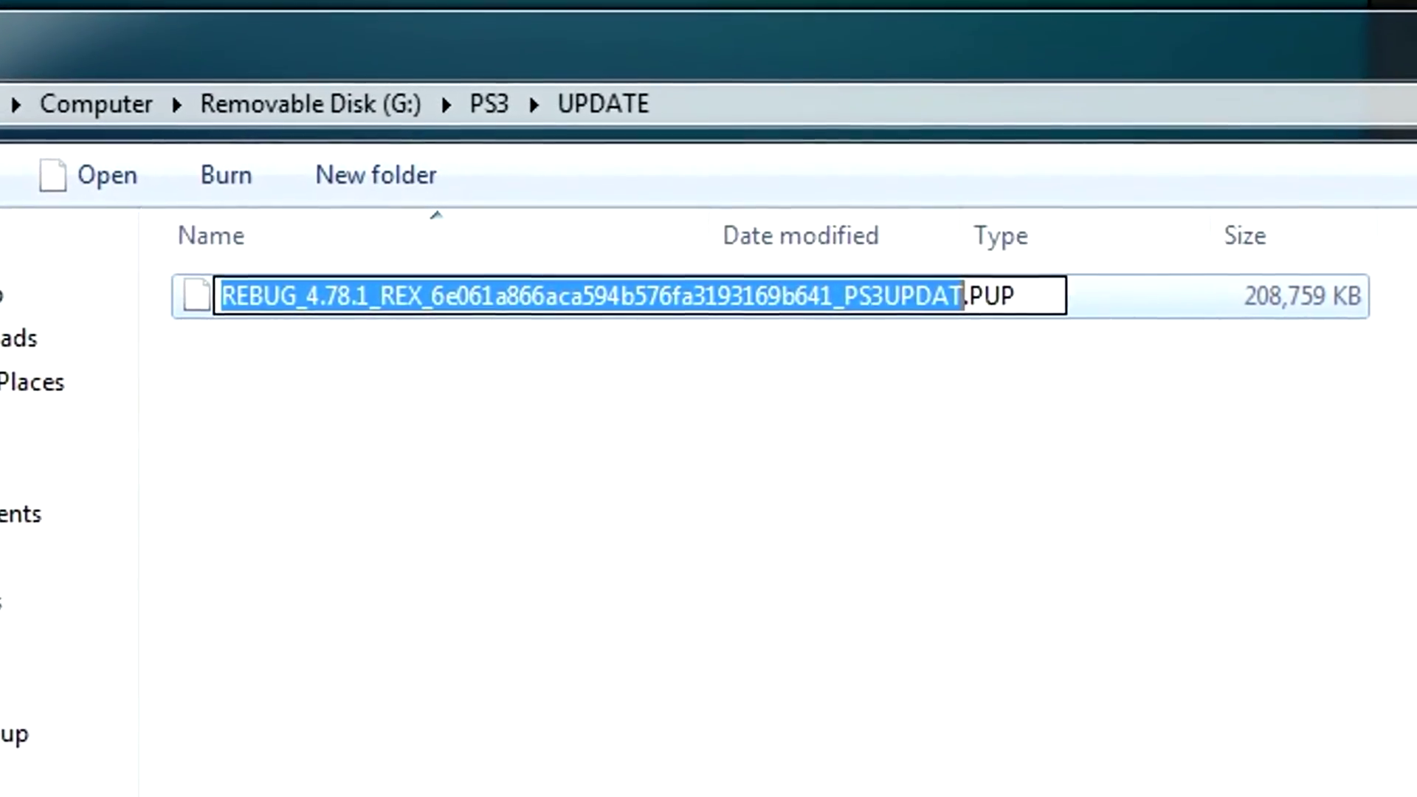
text(PS3U)
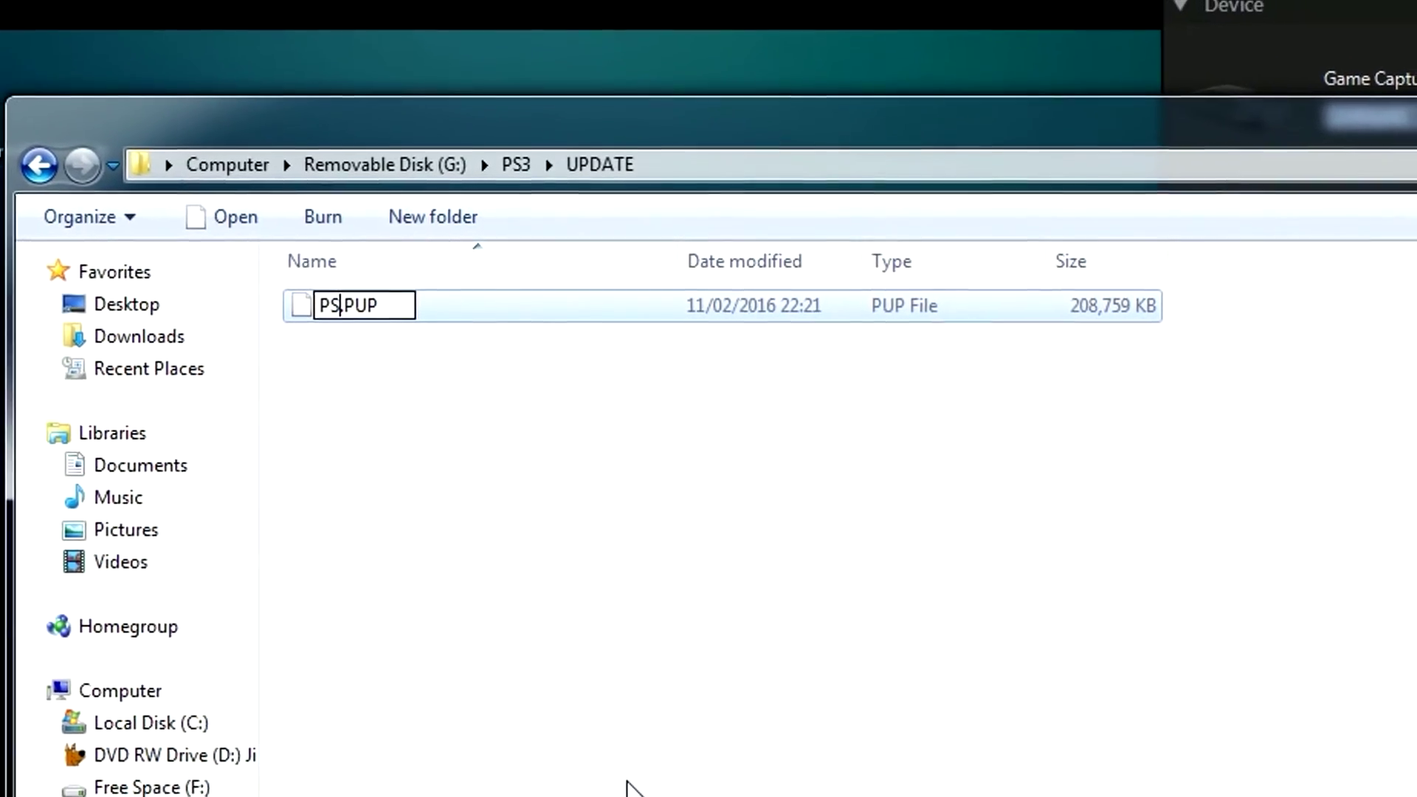
text(PDAT)
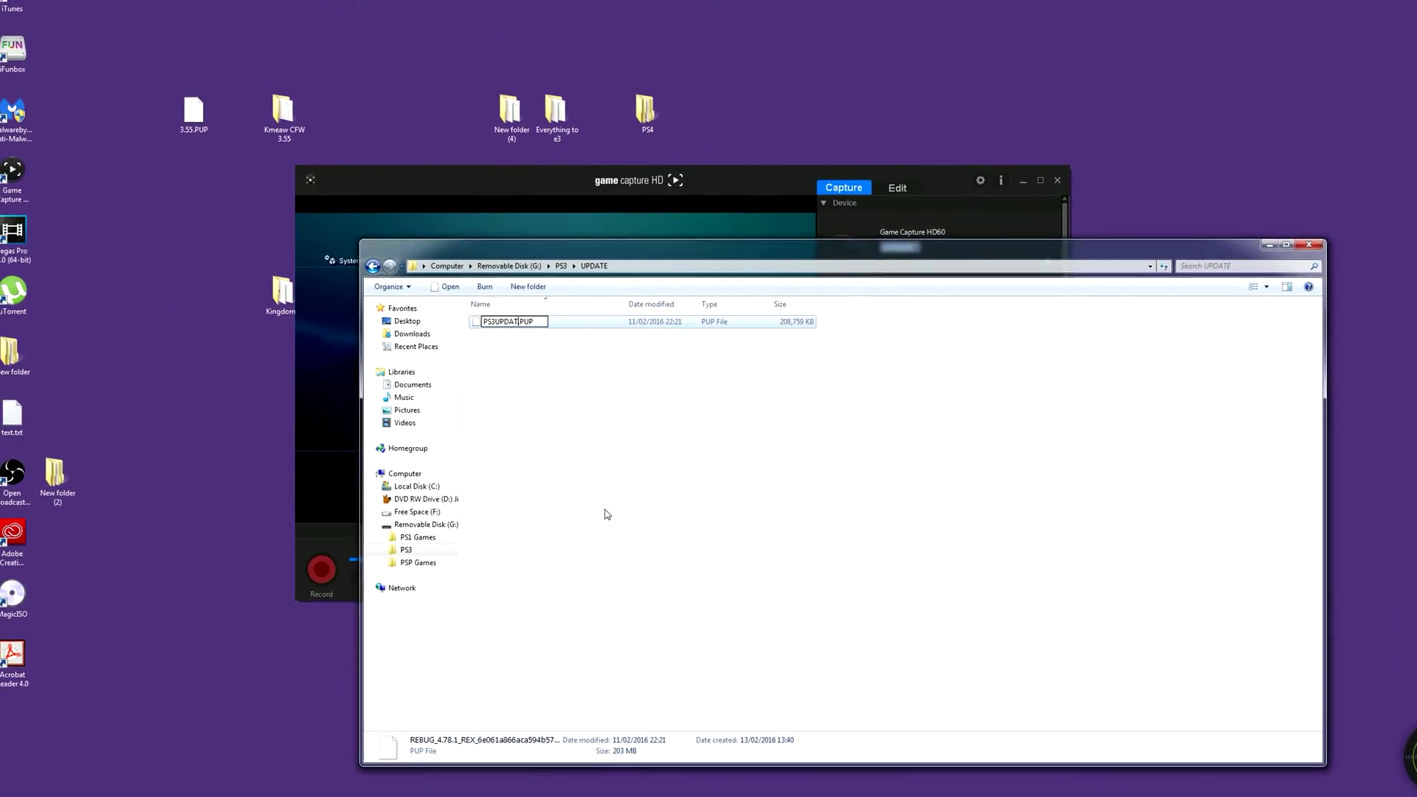
key(Return)
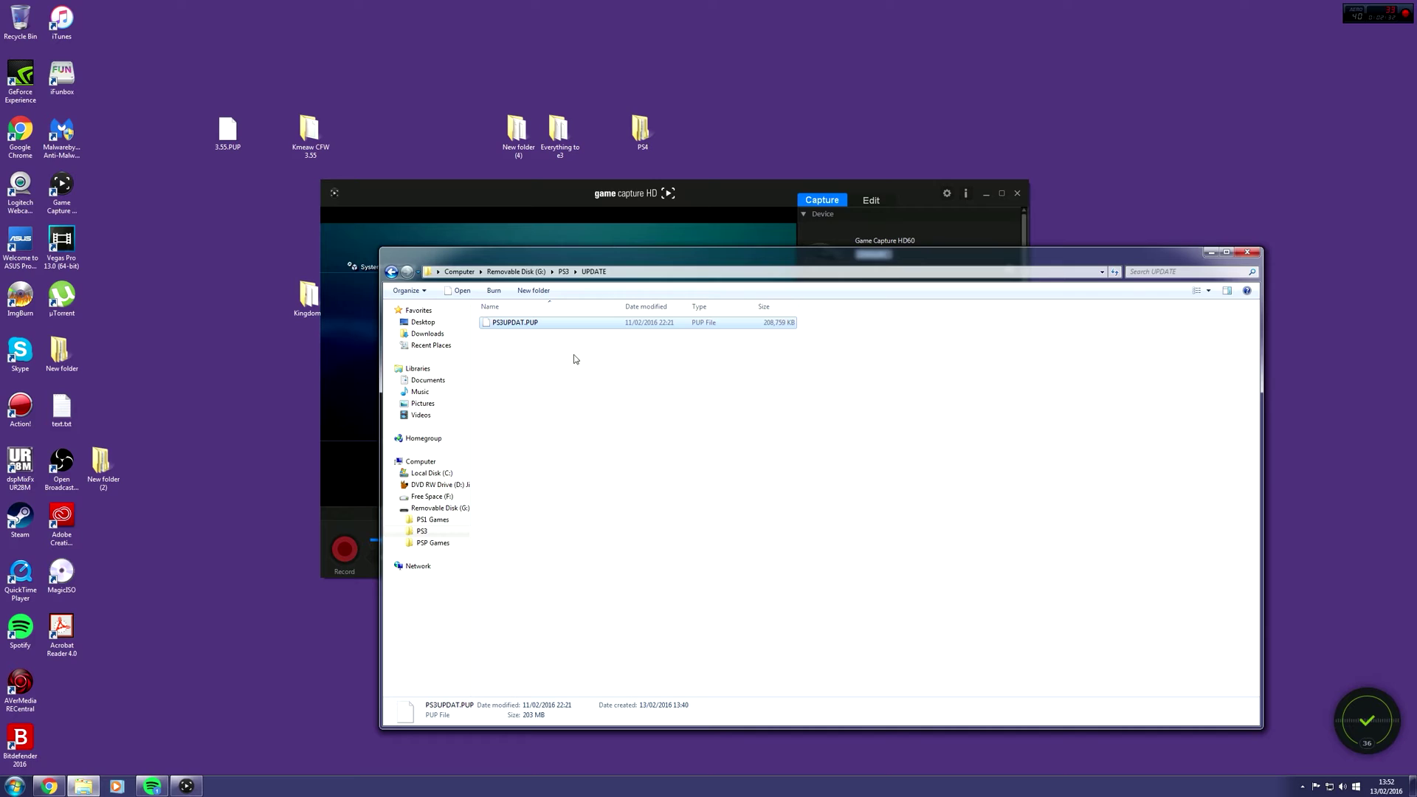
drag(592, 354, 498, 333)
click(520, 324)
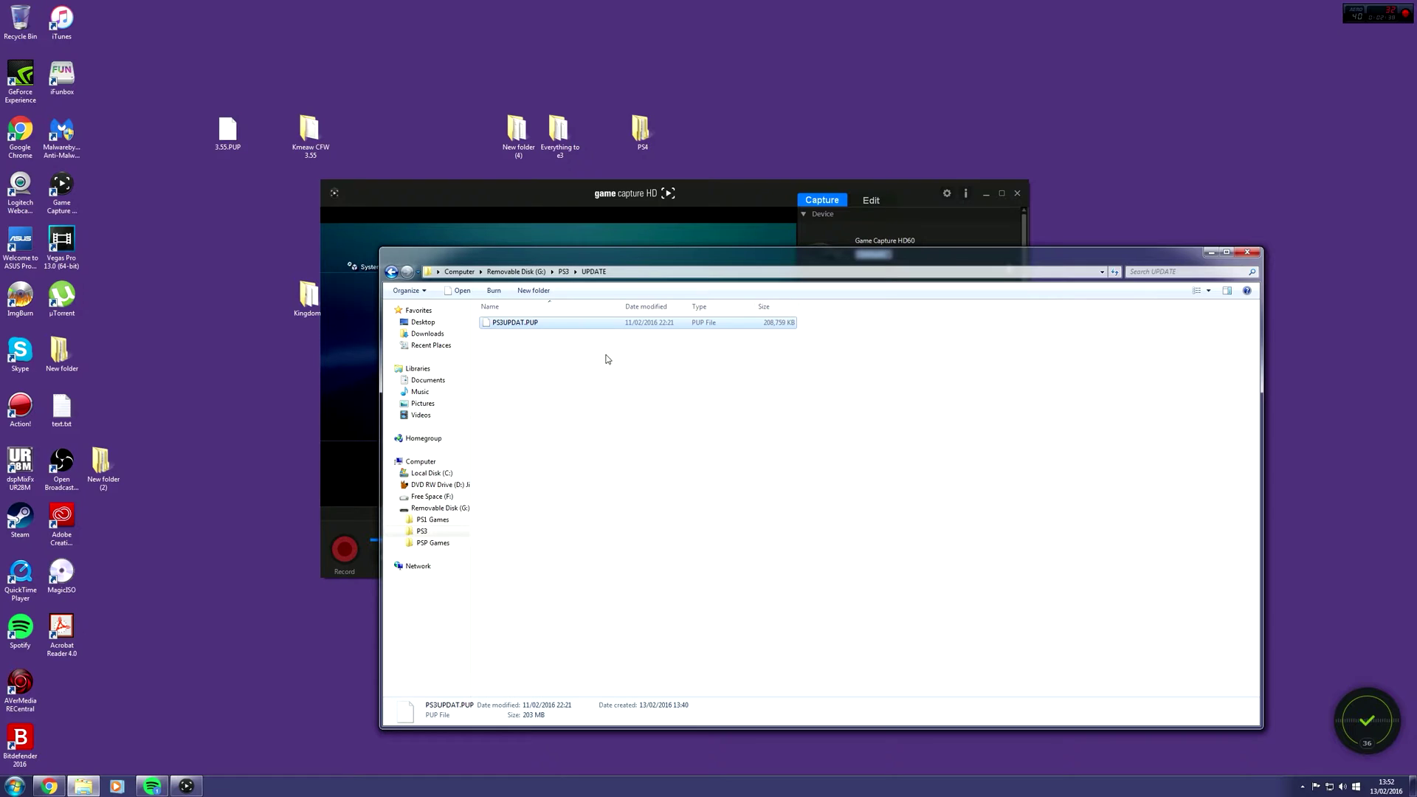
Step: Go back to the root of Removable Disk (G:) and deselect the PS3 folder
key(BackSpace)
key(BackSpace)
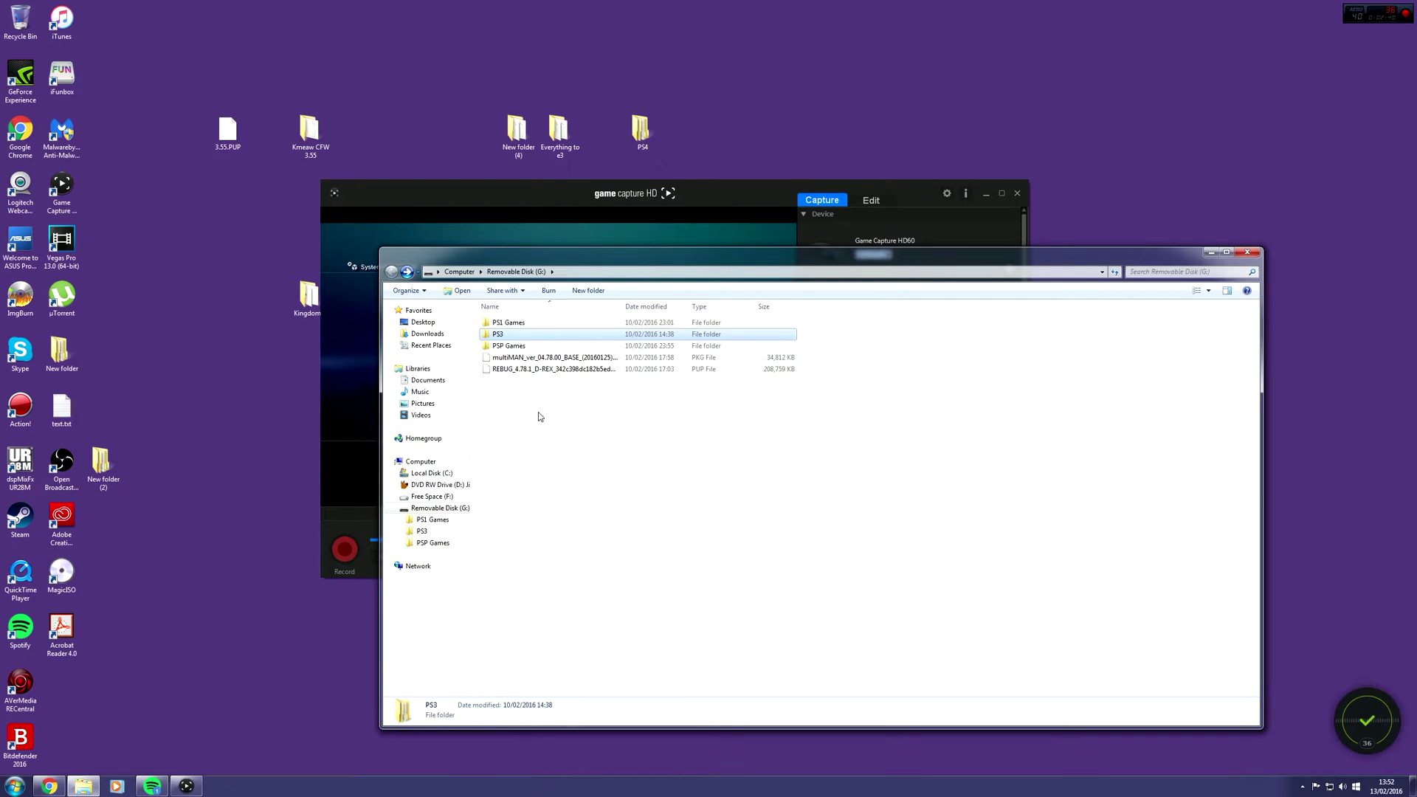
mouse_move(539, 405)
mouse_down()
mouse_move(516, 408)
mouse_move(502, 317)
mouse_move(554, 411)
mouse_move(480, 267)
mouse_move(534, 394)
mouse_up()
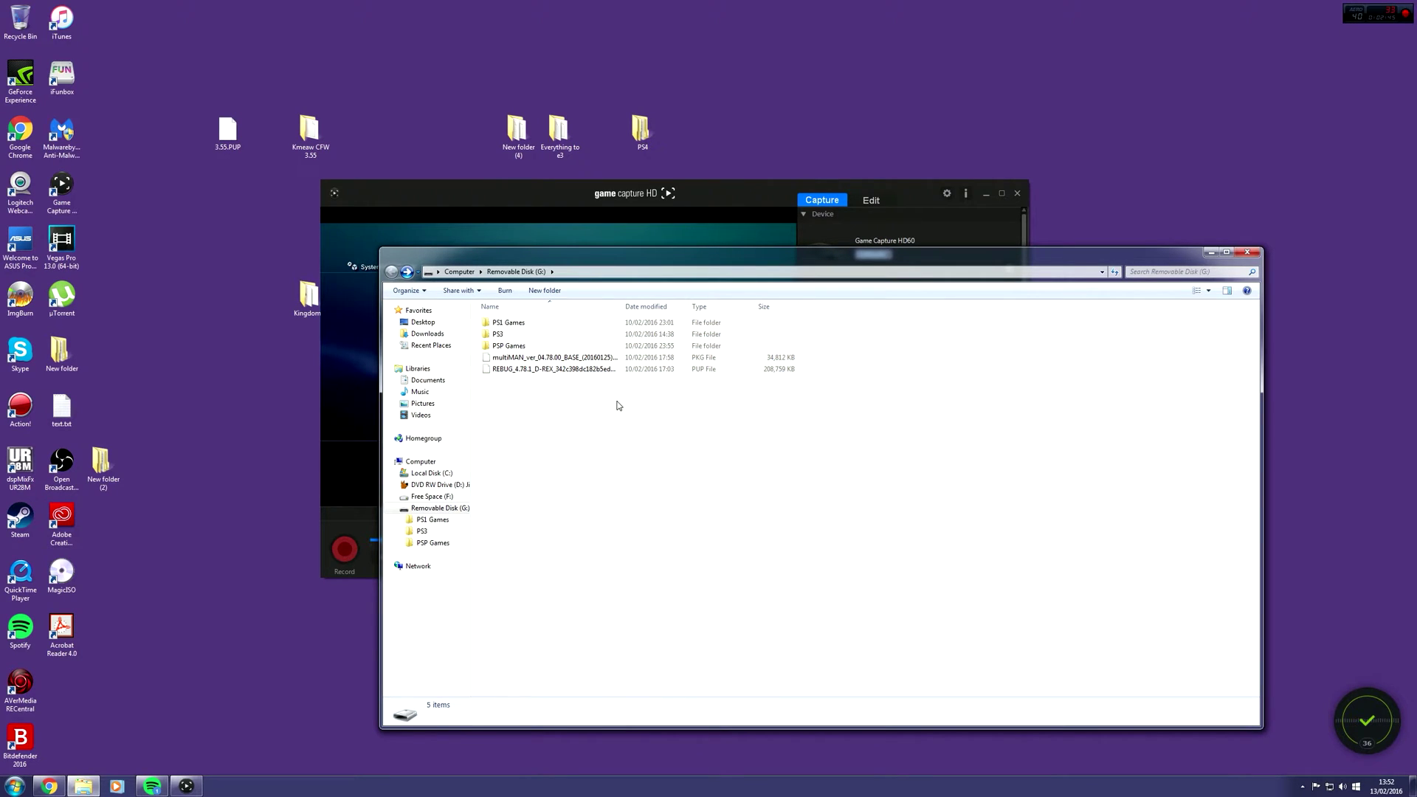
mouse_move(529, 383)
mouse_down()
mouse_move(564, 389)
mouse_move(519, 382)
mouse_up()
Step: Try to copy the multiMAN package from the desktop to the root of Removable Disk (G:)
drag(510, 264, 687, 242)
drag(535, 643, 519, 631)
drag(726, 232, 520, 236)
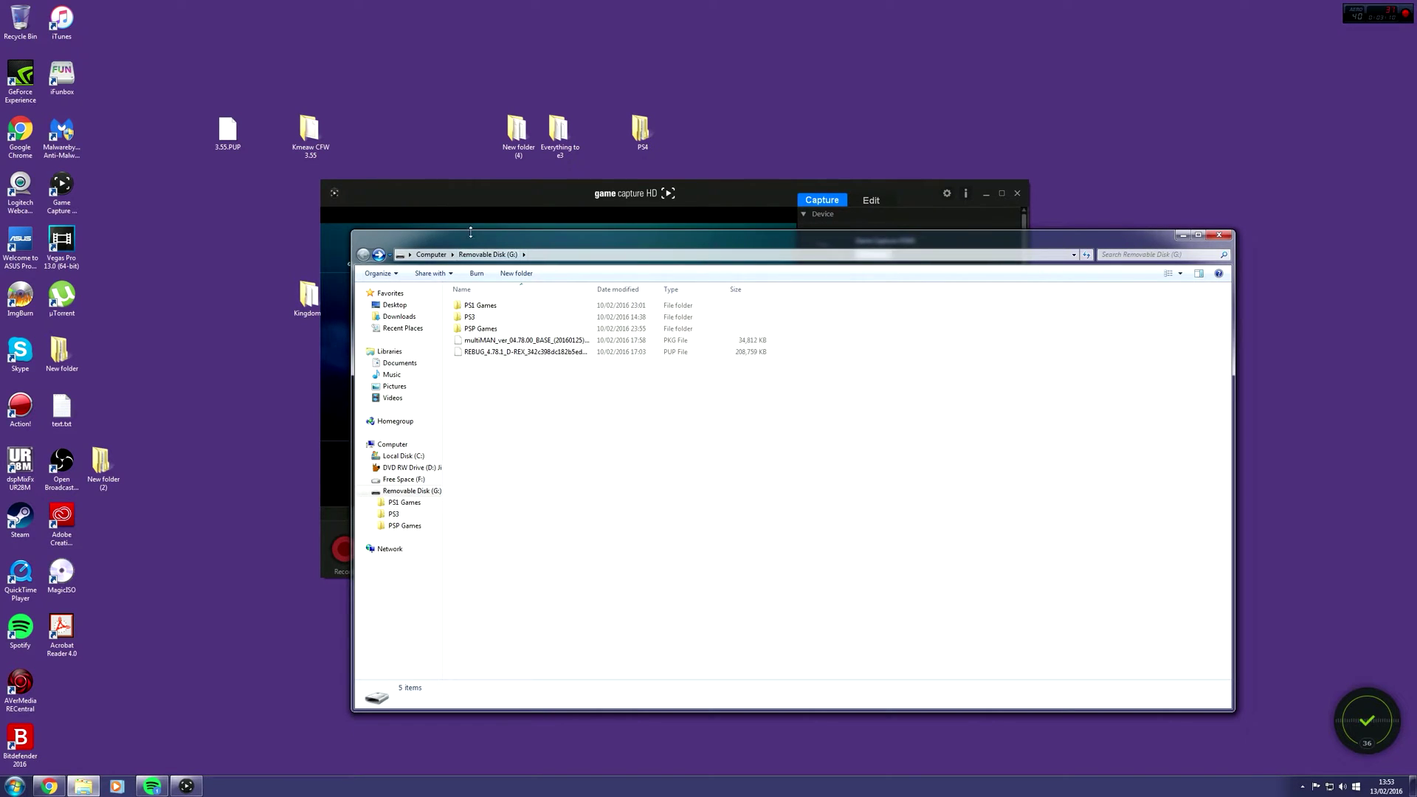
drag(471, 235, 644, 249)
drag(500, 647, 701, 488)
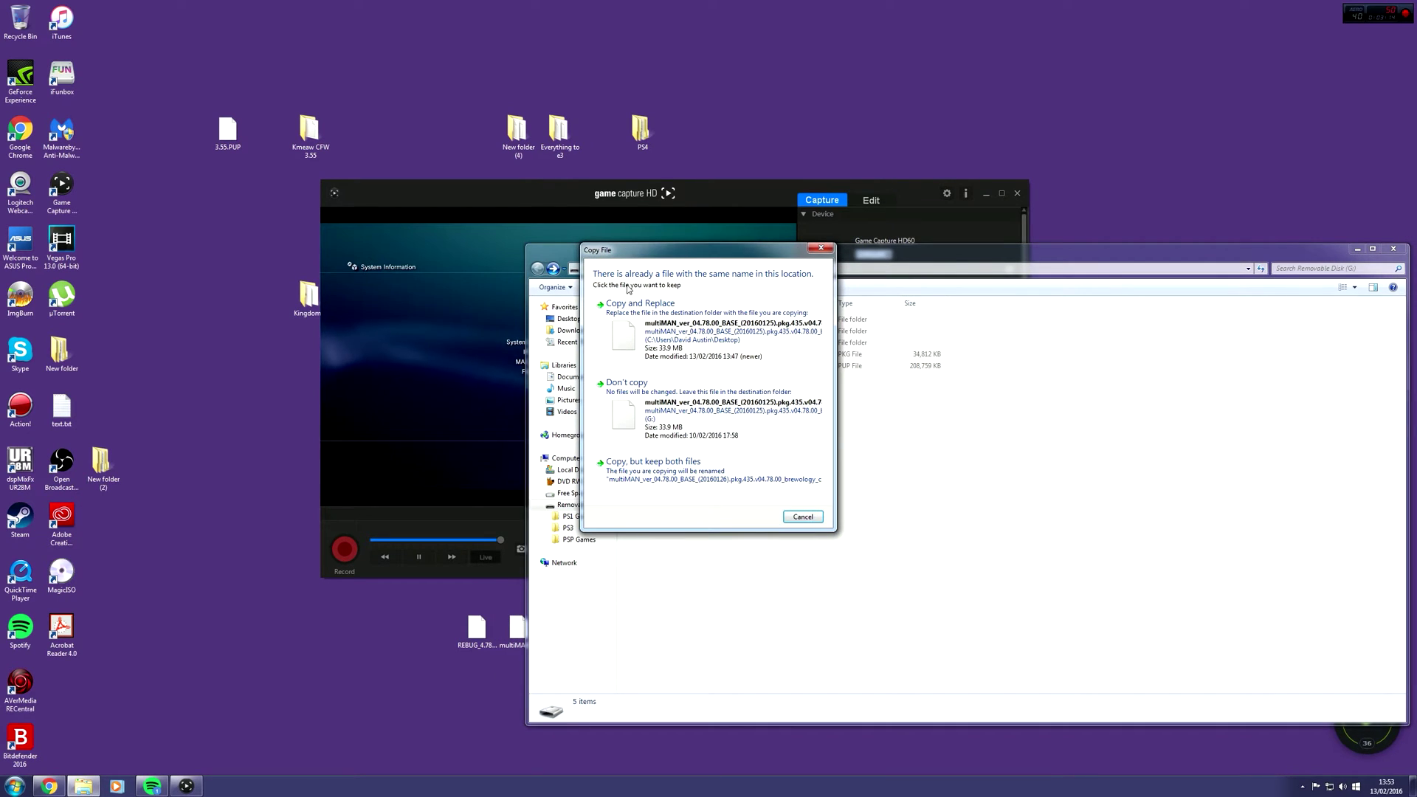
click(801, 519)
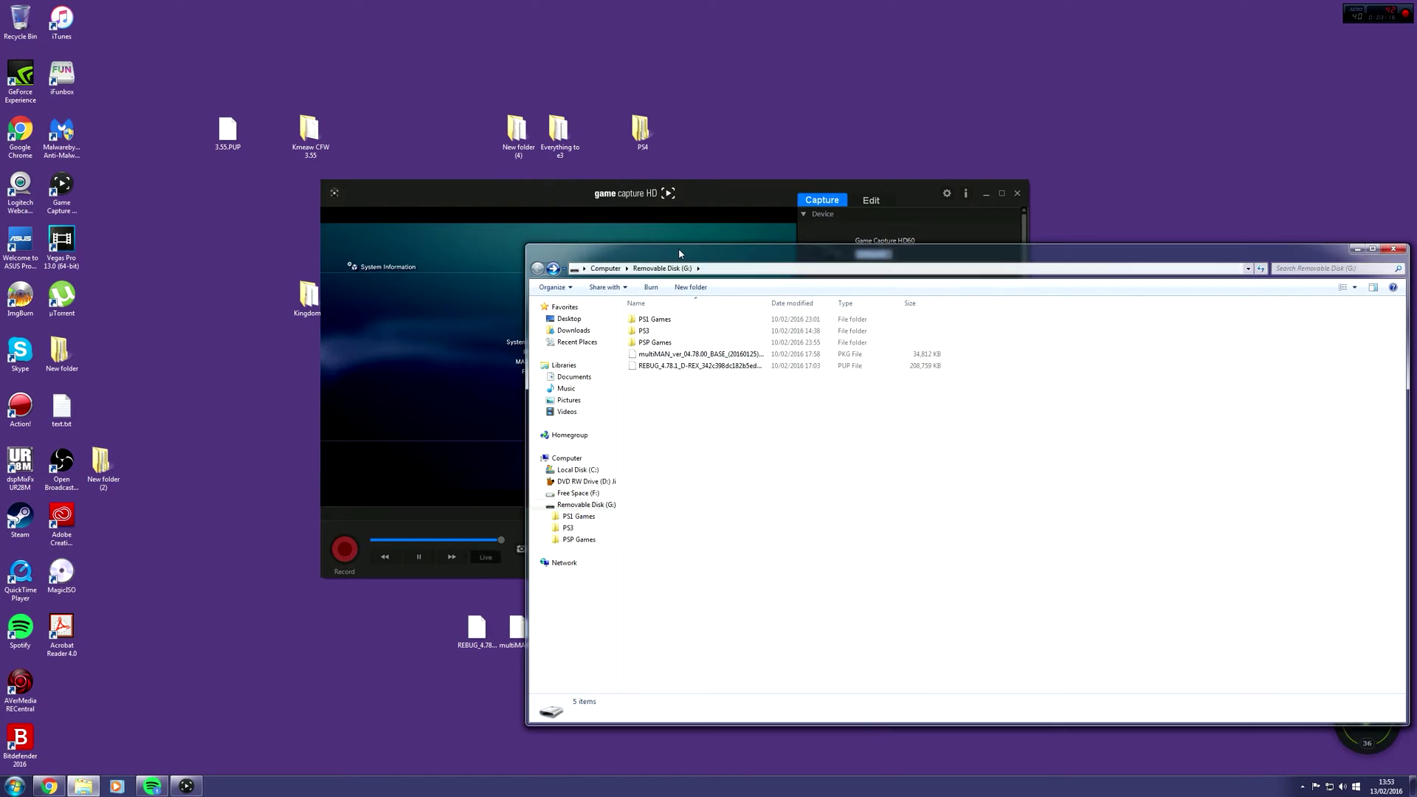
Step: Show the computer's drives and eject Removable Disk (G:)
drag(682, 255, 492, 235)
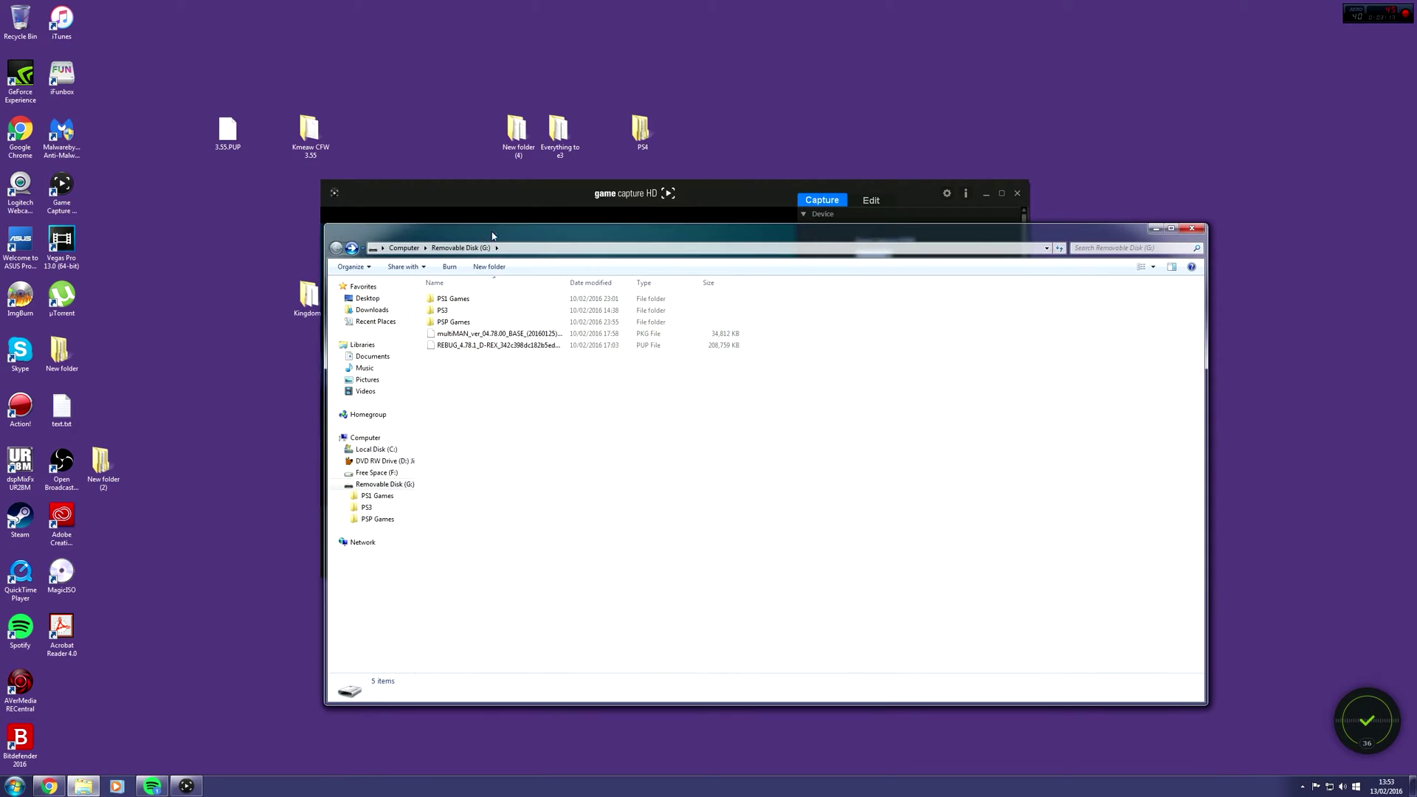
click(388, 441)
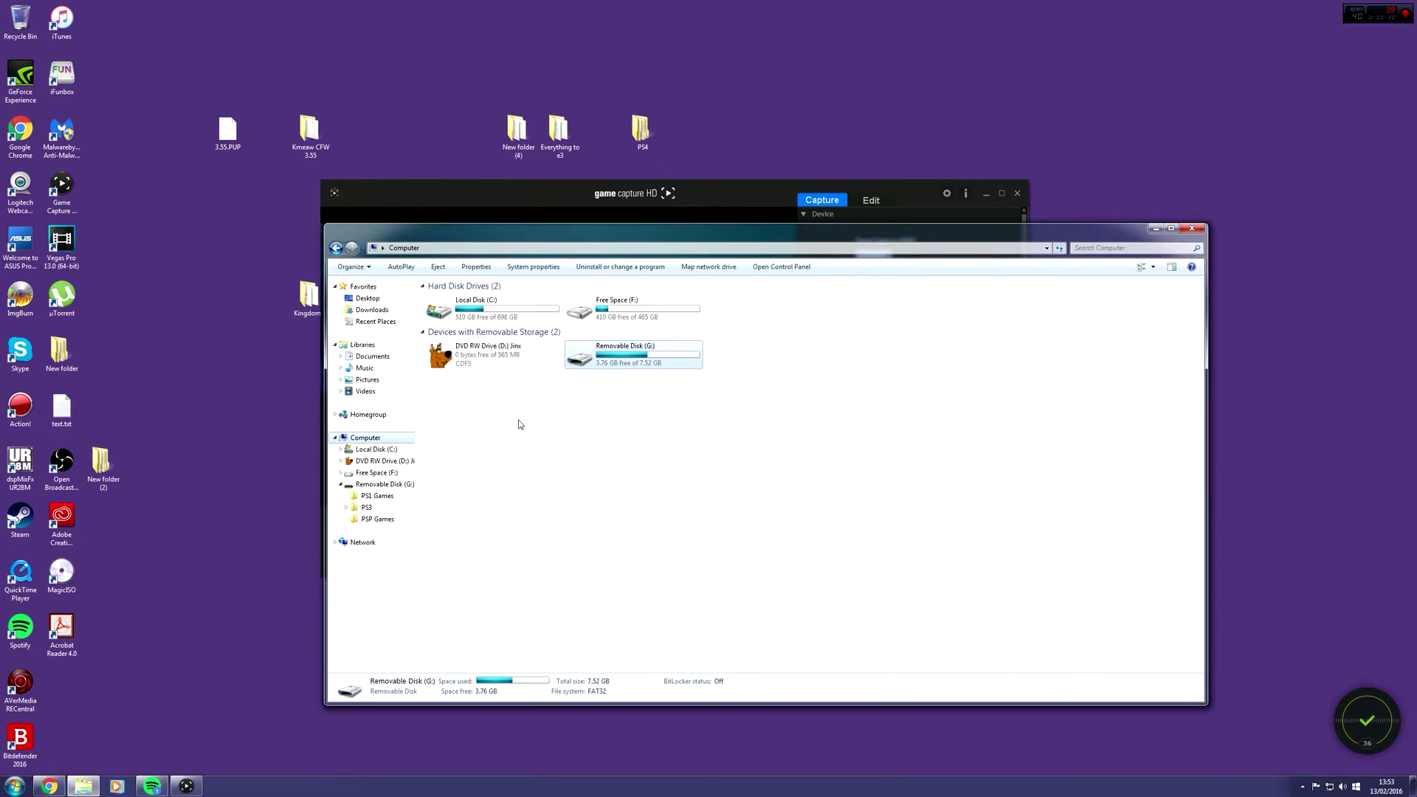
right_click(611, 360)
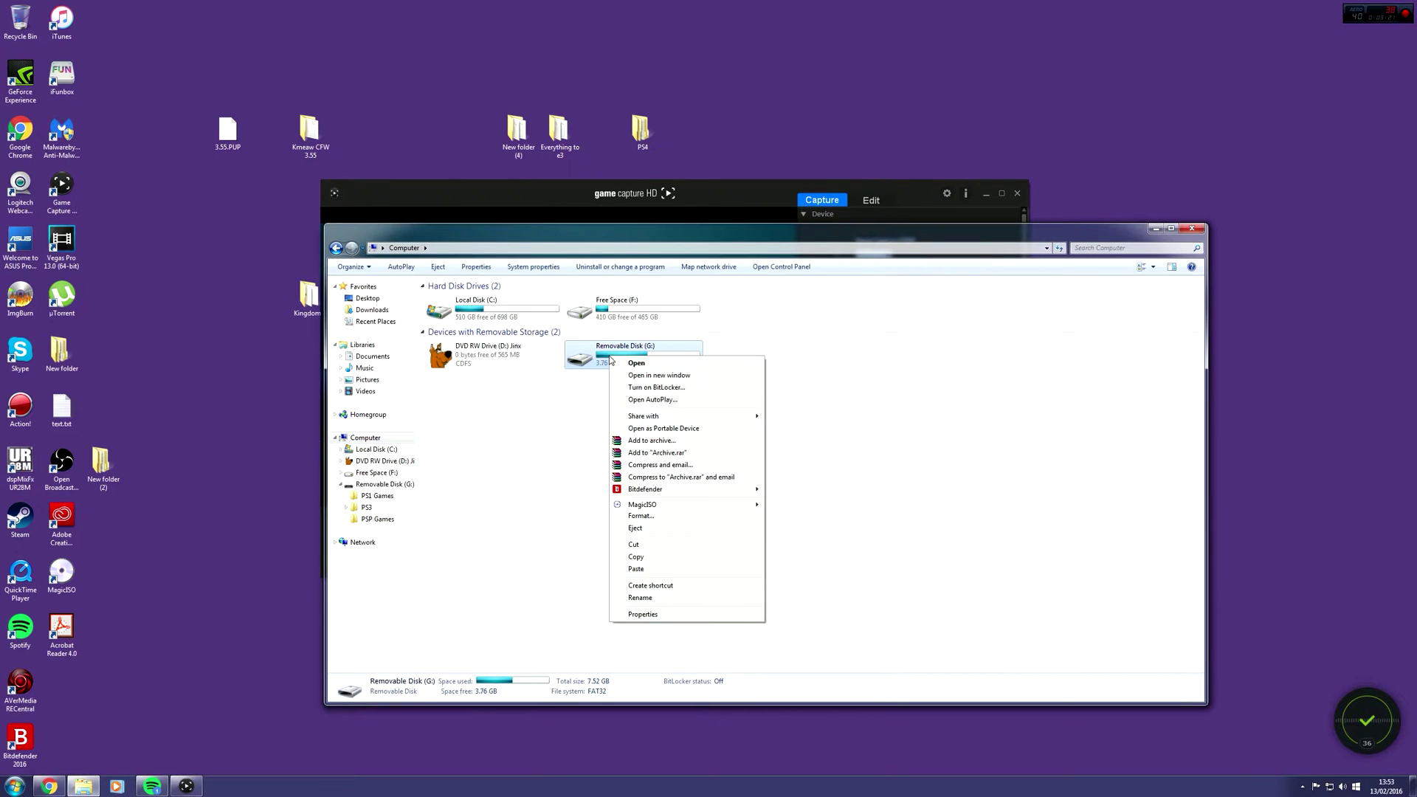
click(681, 532)
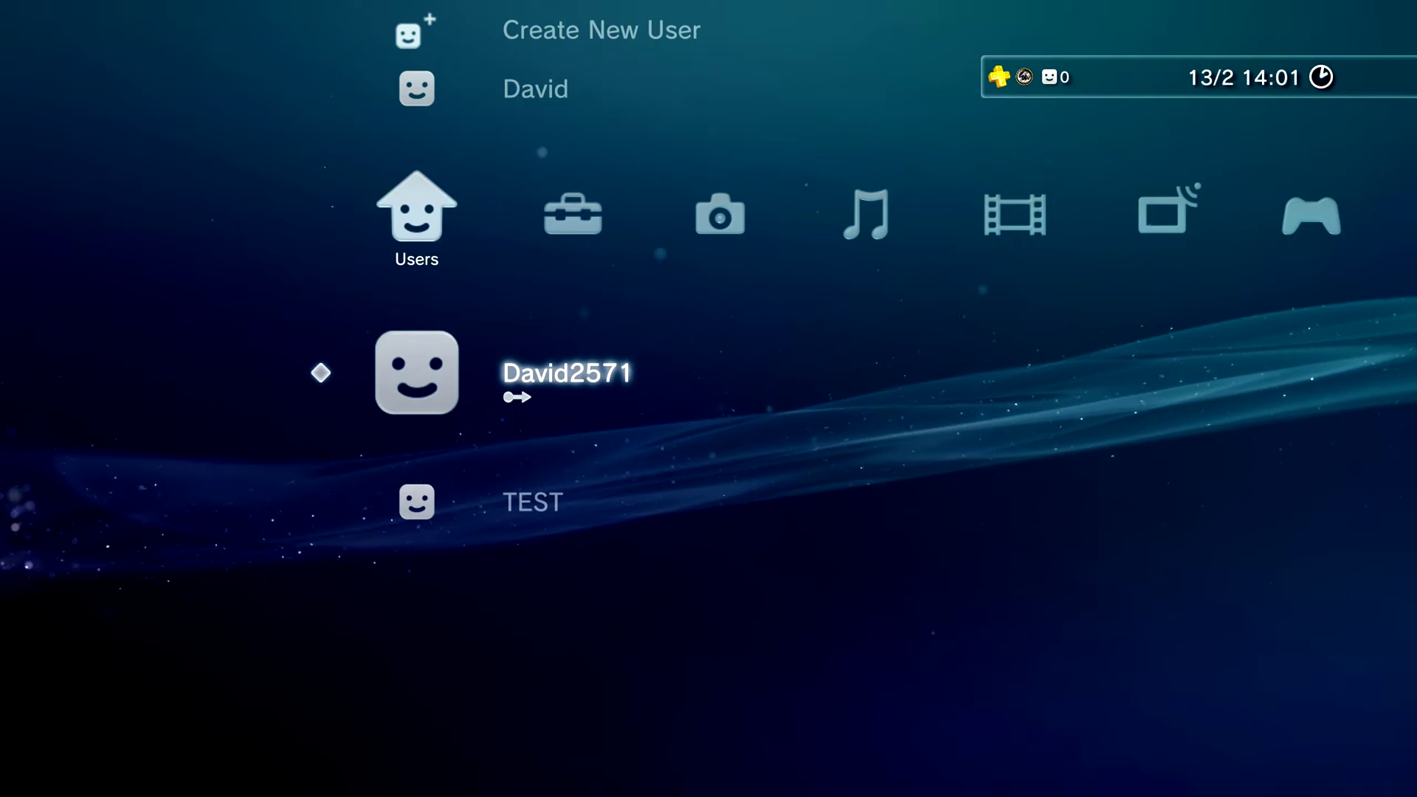
Step: Switch to the PS3 home menu and start System Update from Settings
key(Right)
key(Right)
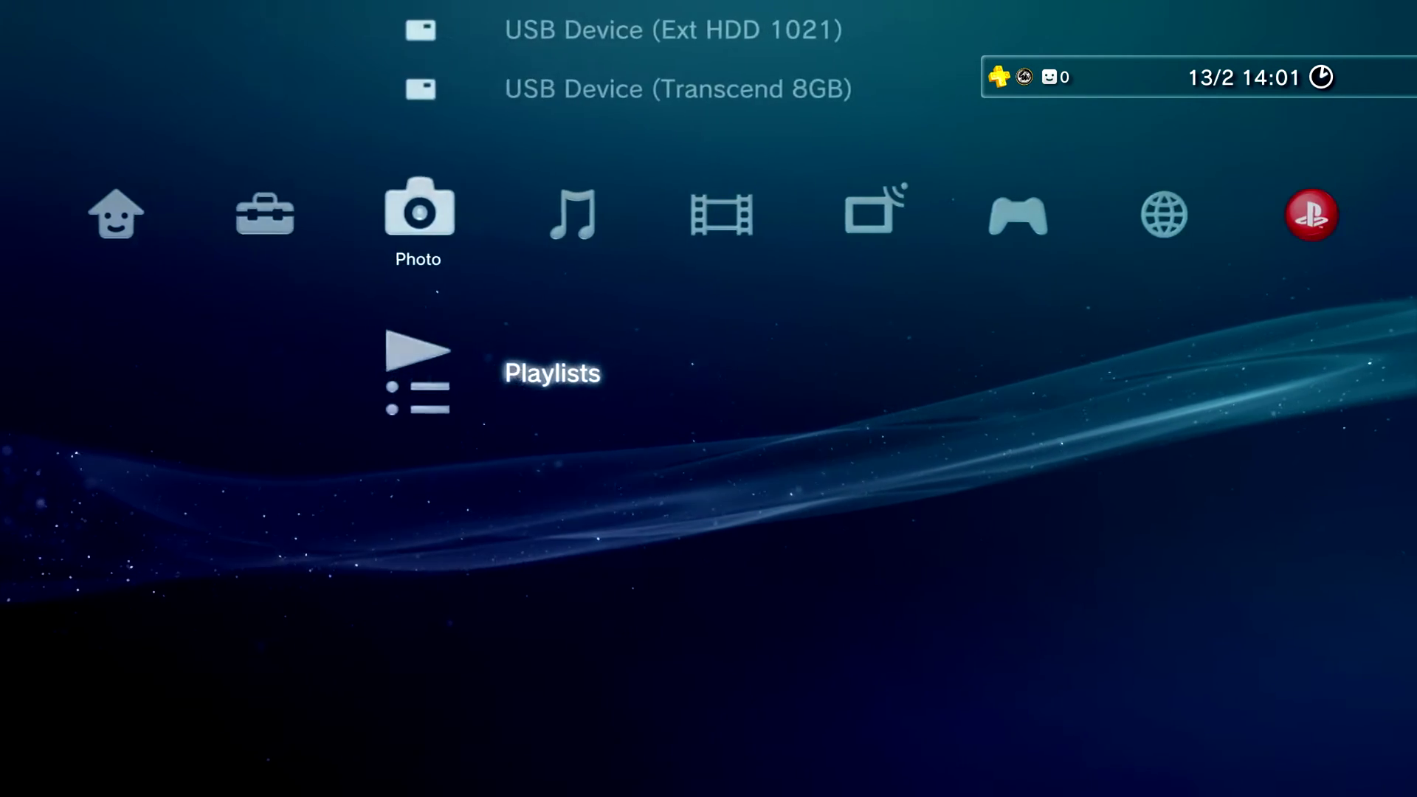
key(Left)
key(Up)
key(Up)
key(Up)
key(Up)
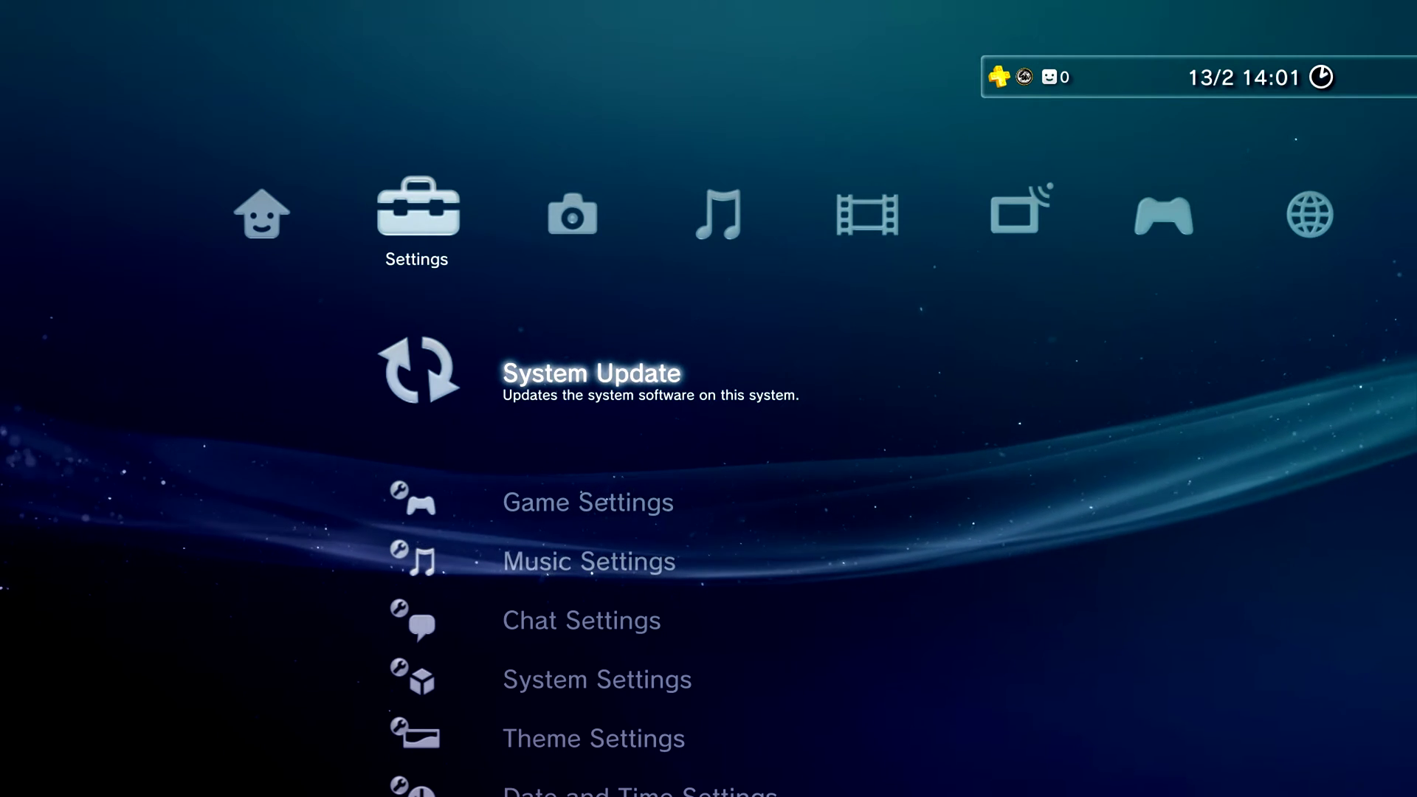
key(Return)
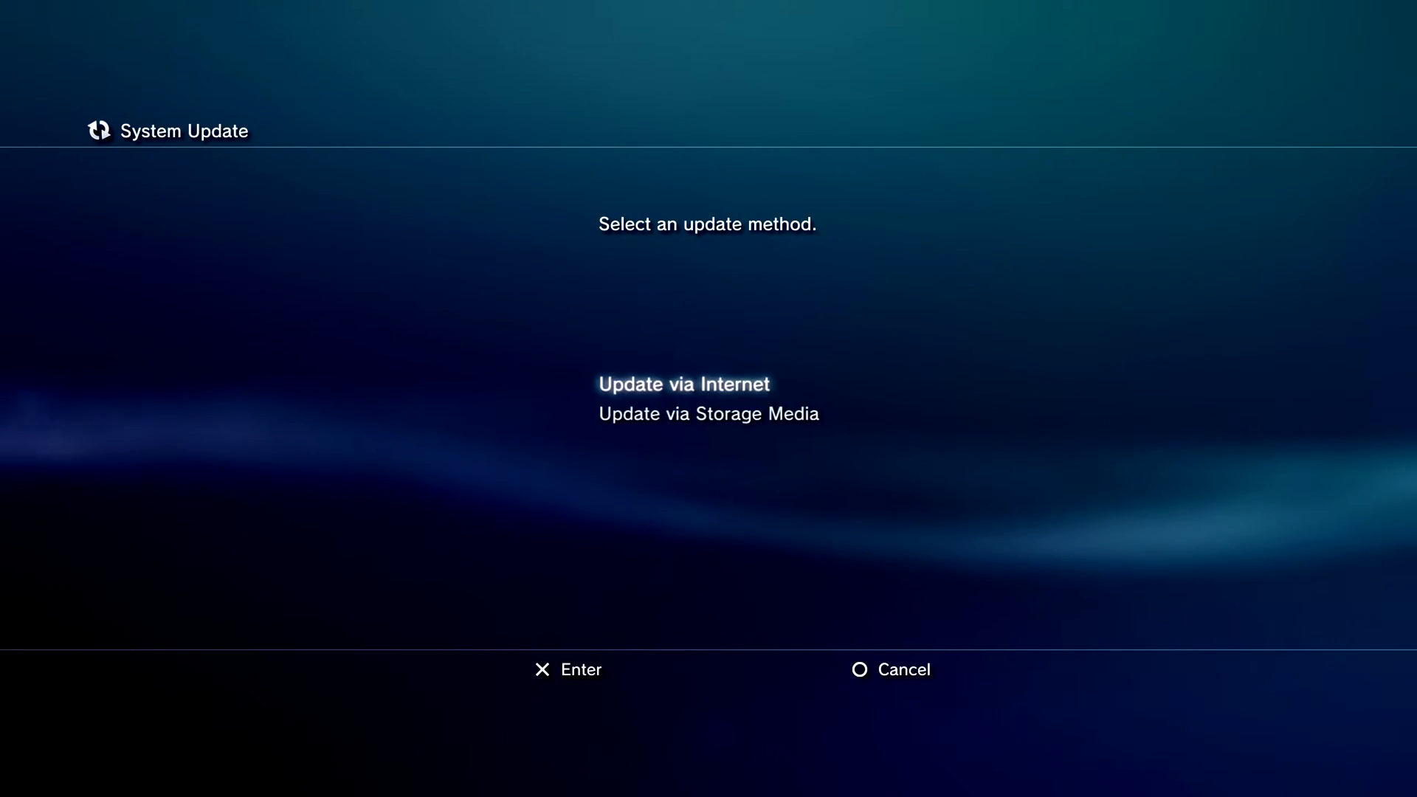
Step: Choose Update via Storage Media as the update method and have the console look for update data
key(Down)
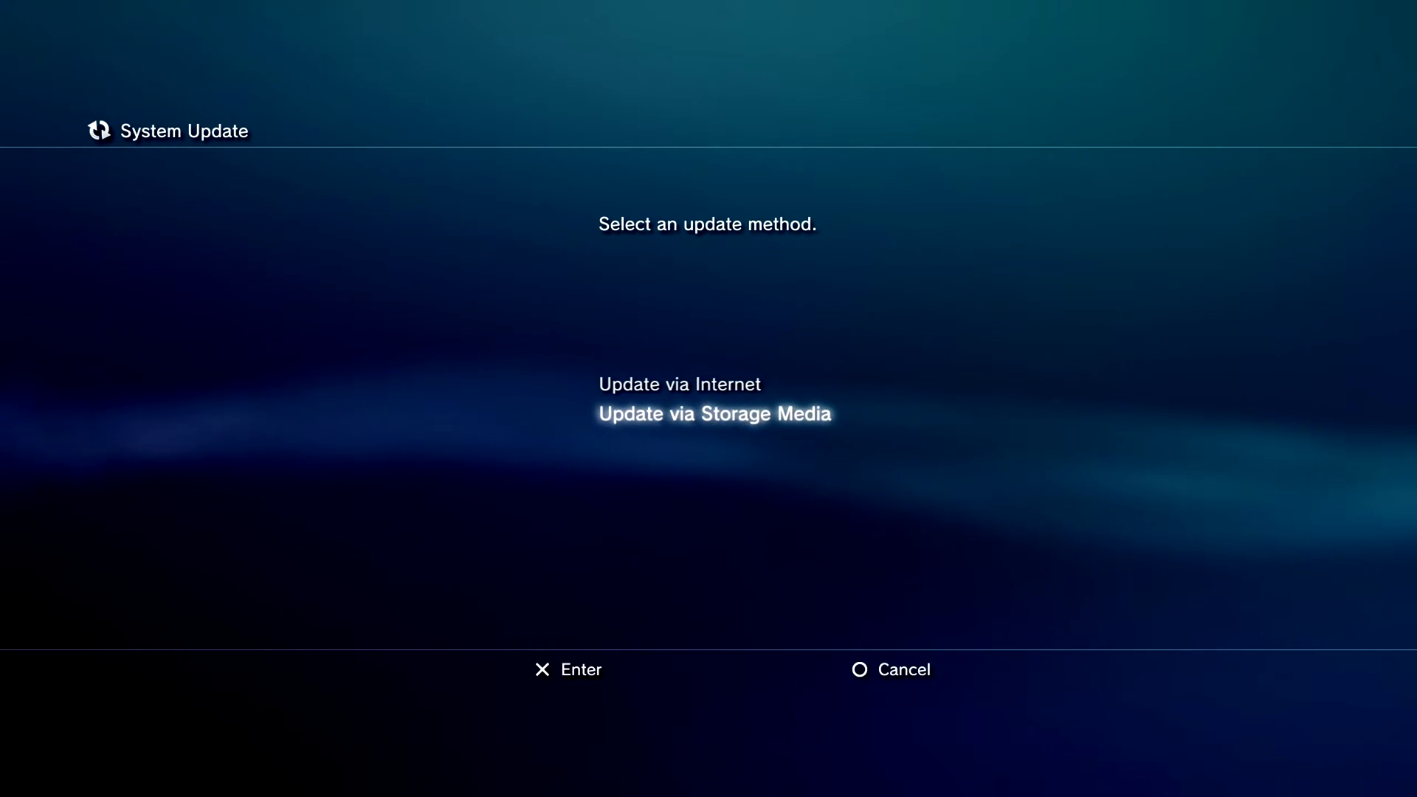
key(Up)
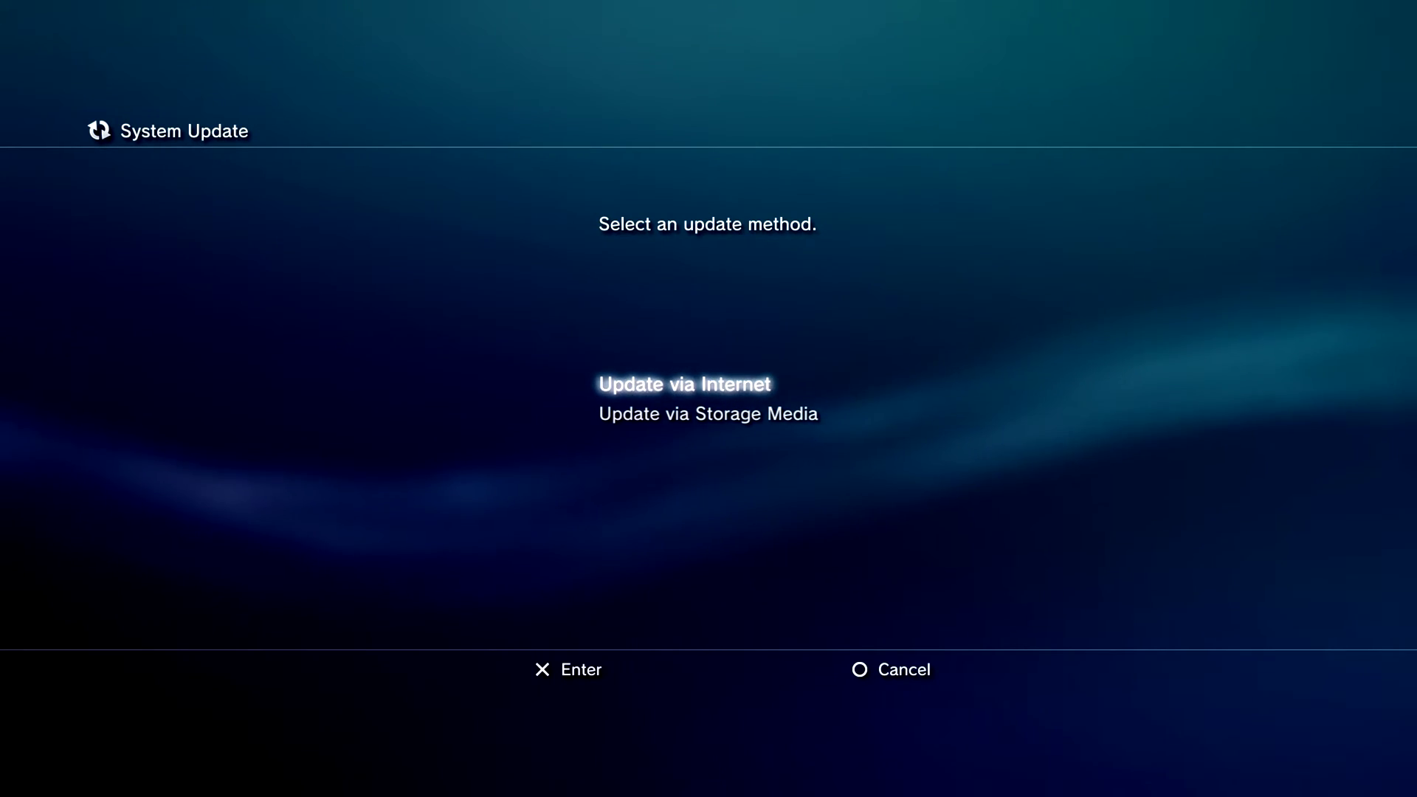
key(Down)
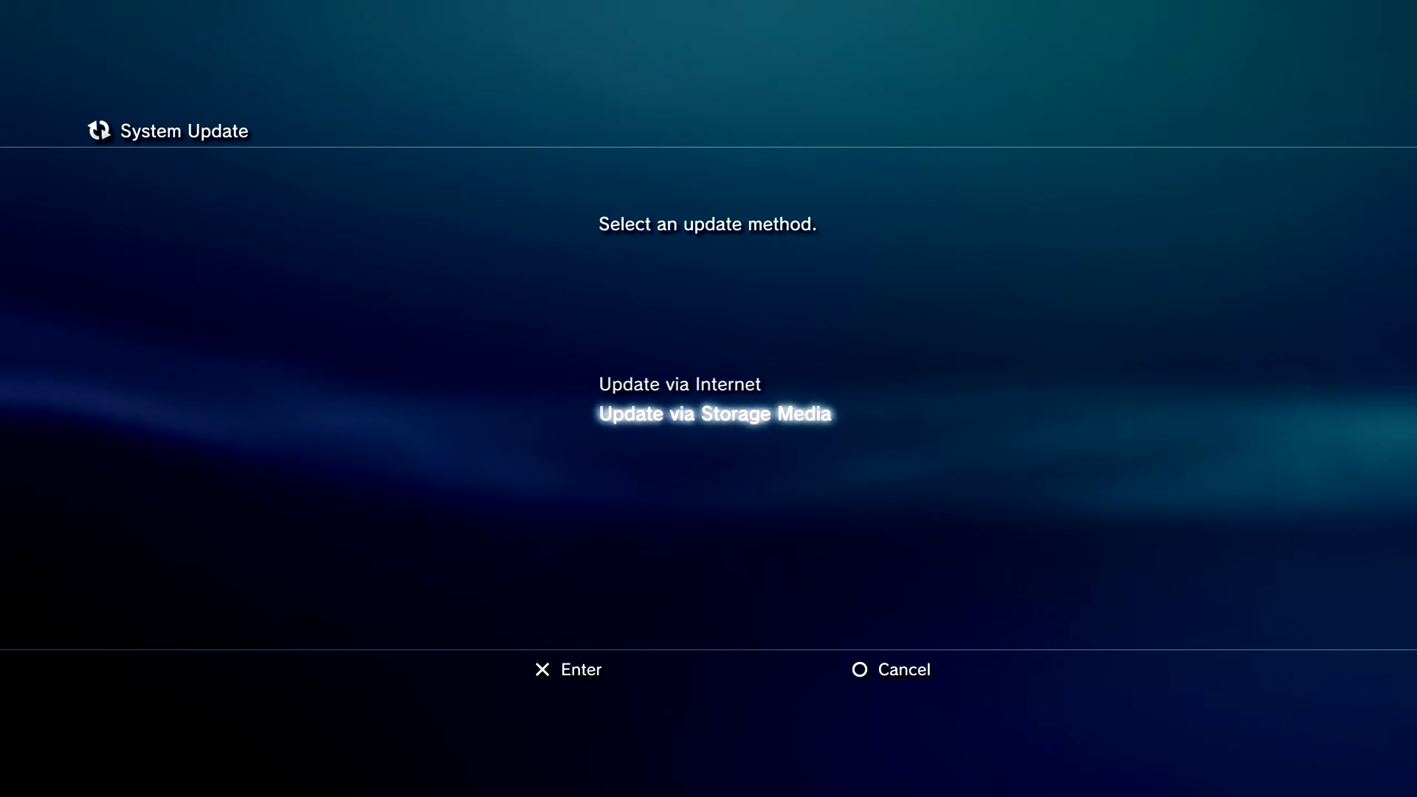
key(Return)
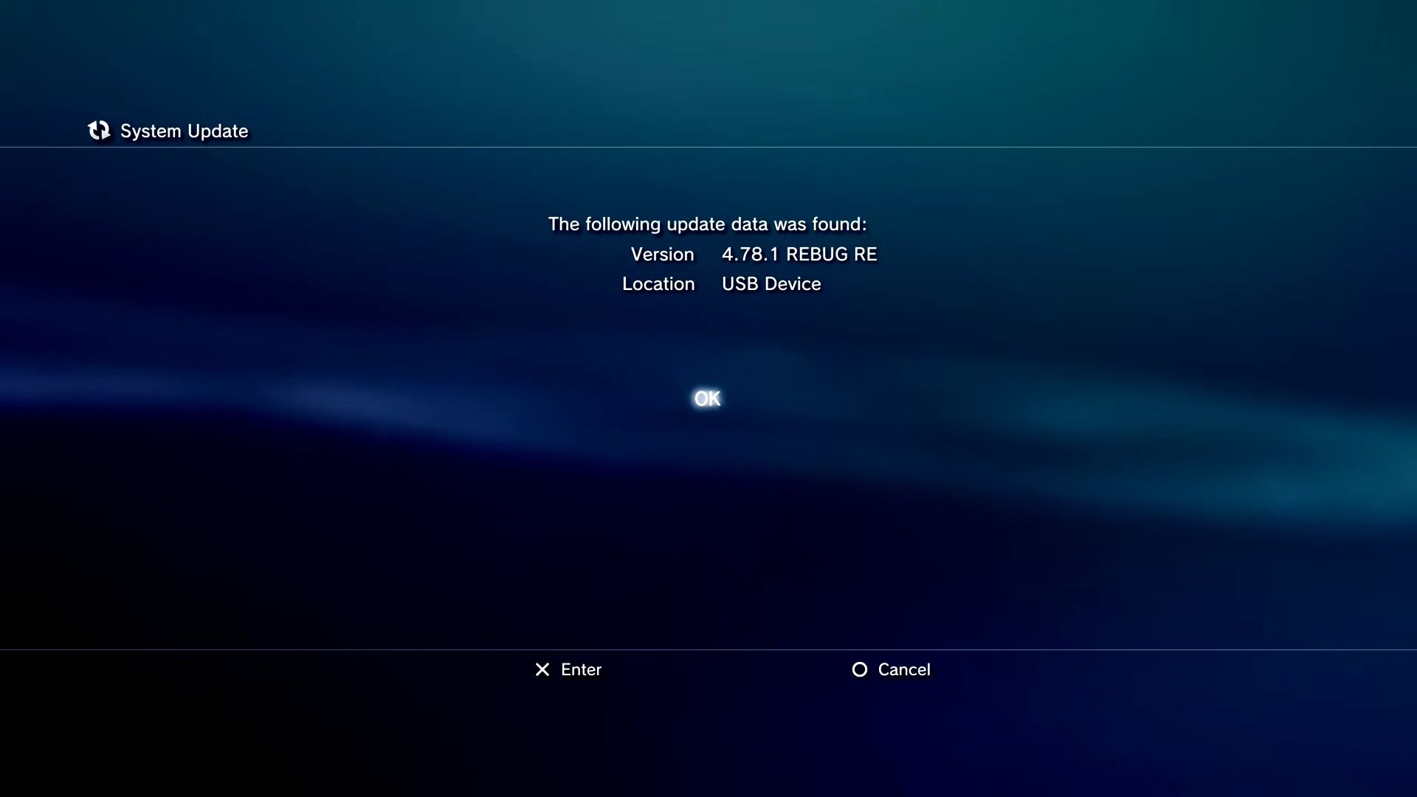